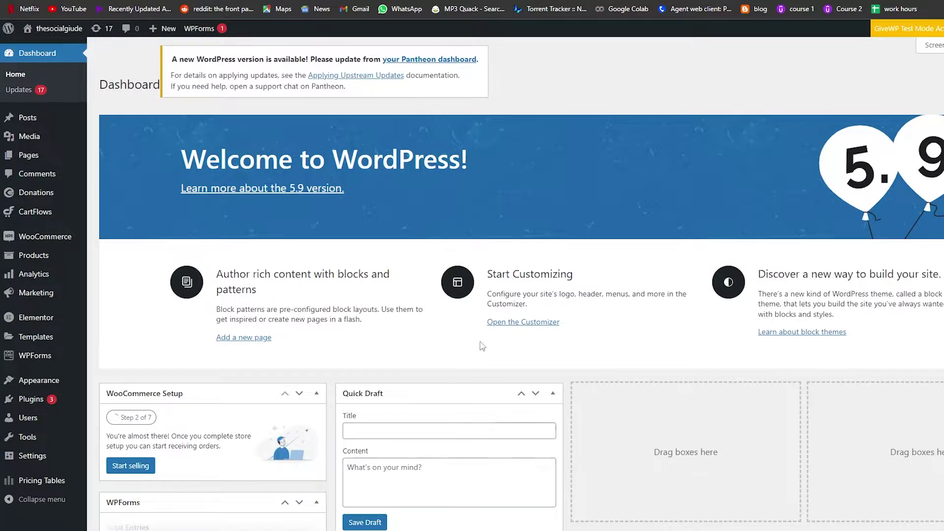
# Go to Plugins > Add New from the admin sidebar.
pyautogui.scroll(-4, 481, 345)
pyautogui.scroll(4, 471, 361)
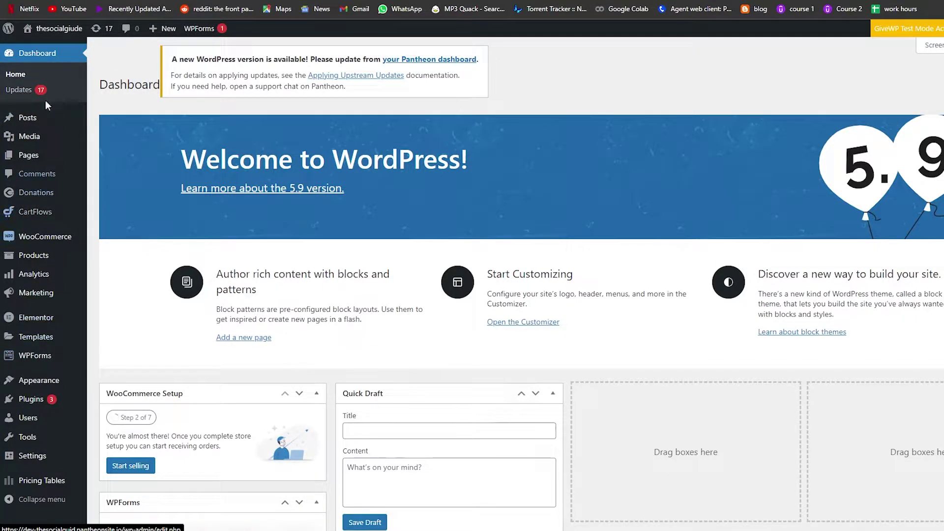
pyautogui.moveTo(33, 406)
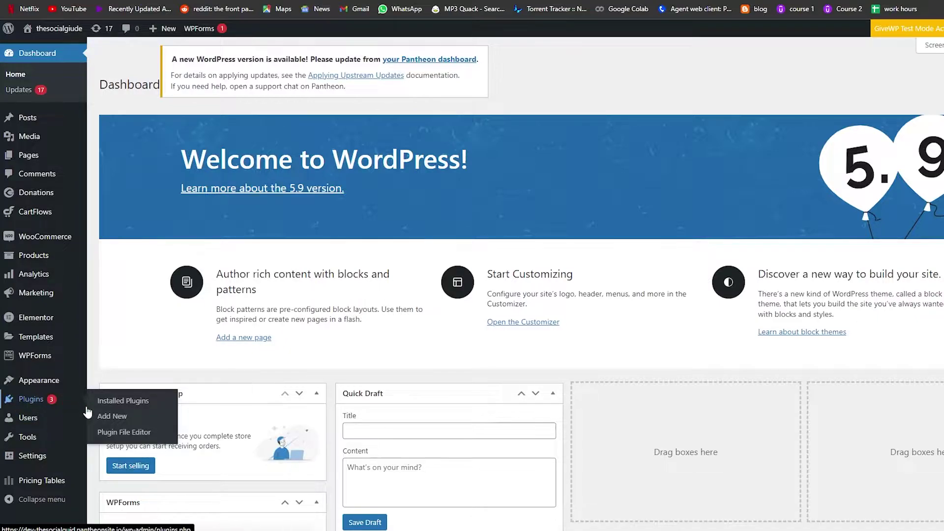
pyautogui.click(111, 414)
# Search the plugin directory, trying 'ess' and 'astra' before settling on 'elementor'.
pyautogui.scroll(-1, 376, 208)
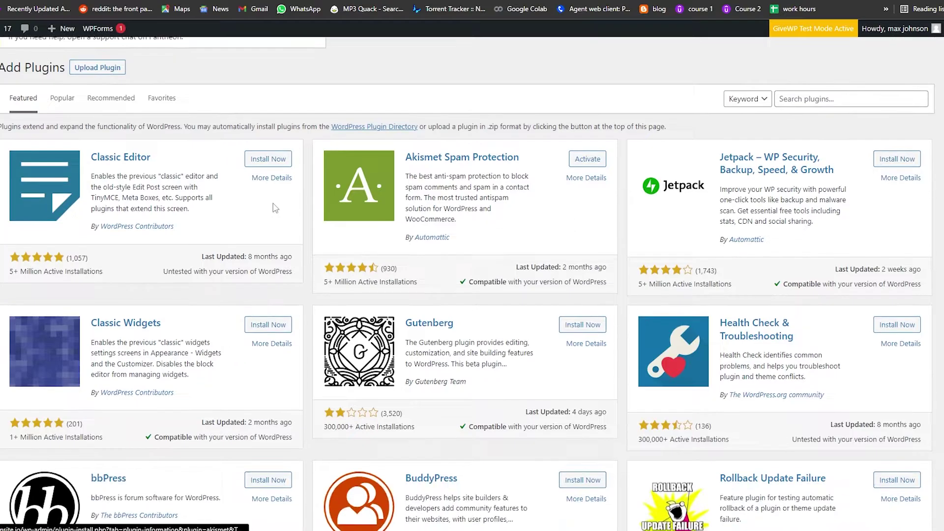
pyautogui.scroll(-4, 276, 208)
pyautogui.scroll(3, 275, 208)
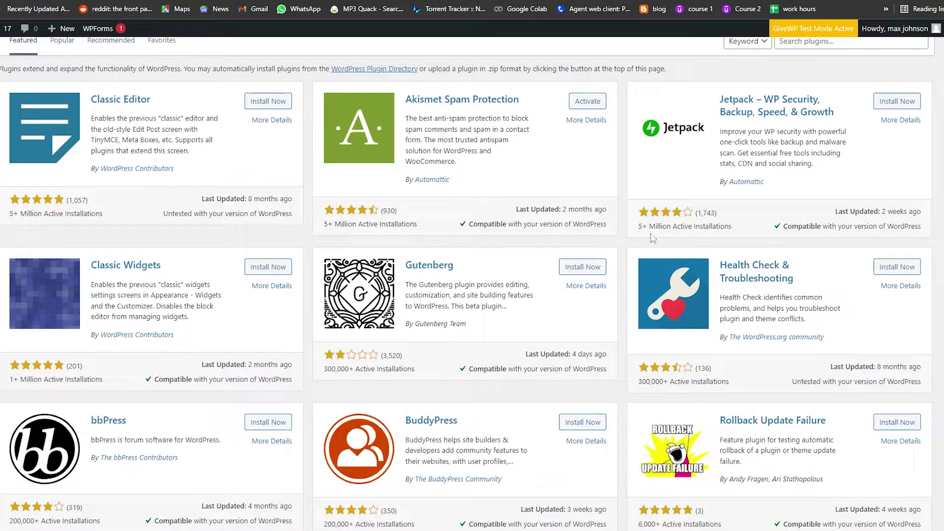
pyautogui.scroll(2, 361, 333)
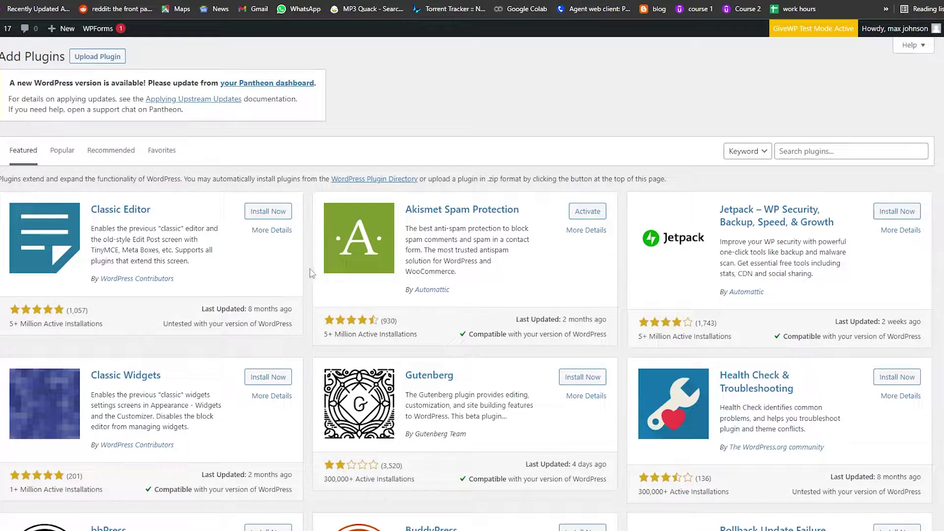
pyautogui.click(800, 148)
pyautogui.write('ess')
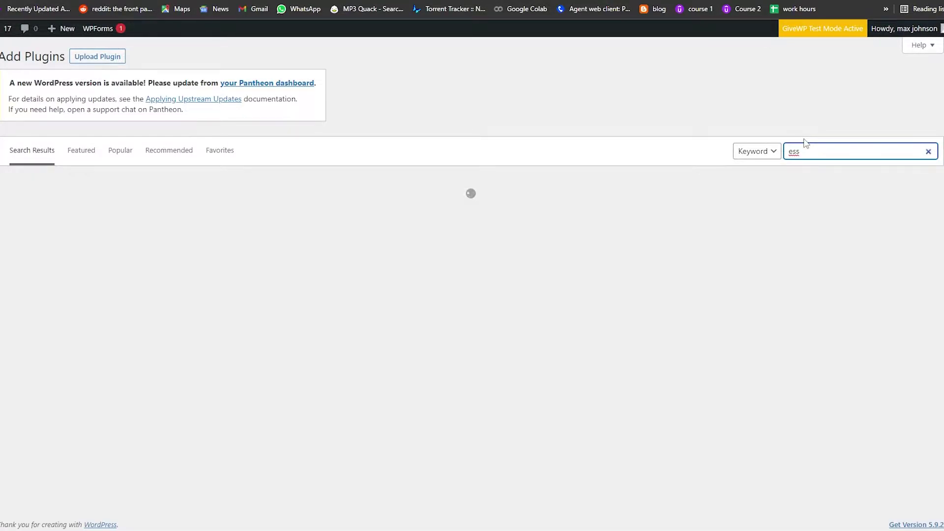
pyautogui.press('BackSpace')
pyautogui.press('BackSpace')
pyautogui.write('astra')
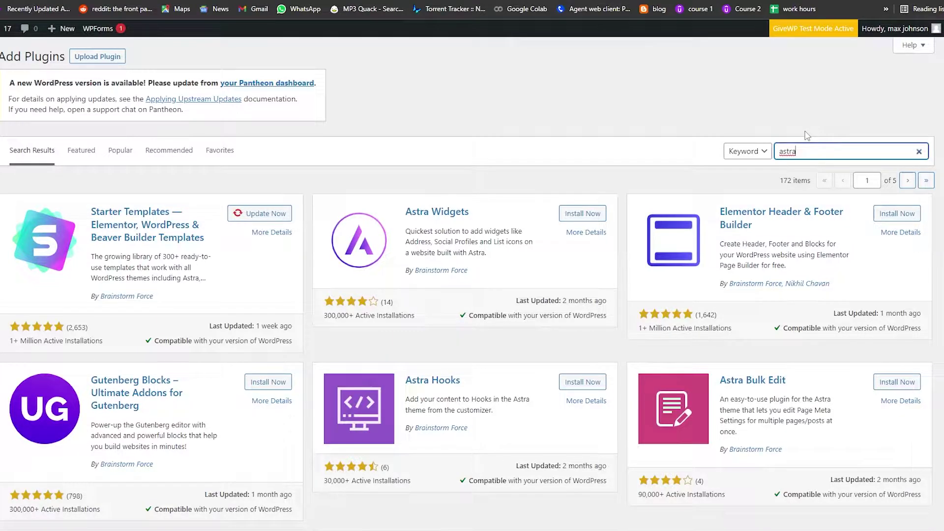
pyautogui.press('BackSpace')
pyautogui.press('BackSpace')
pyautogui.press('BackSpace')
pyautogui.press('BackSpace')
pyautogui.write('elementor')
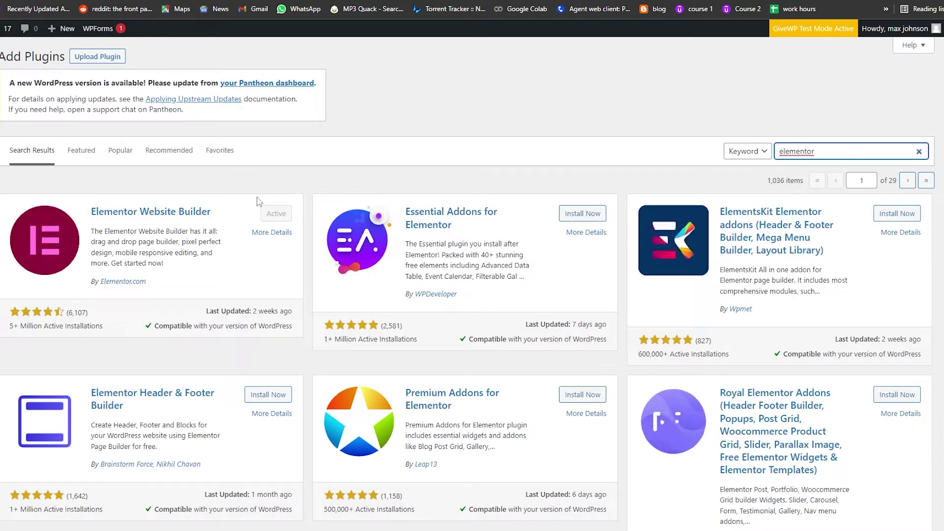
# Install and then activate Essential Addons for Elementor from the search results.
pyautogui.moveTo(90, 212); pyautogui.dragTo(256, 214)
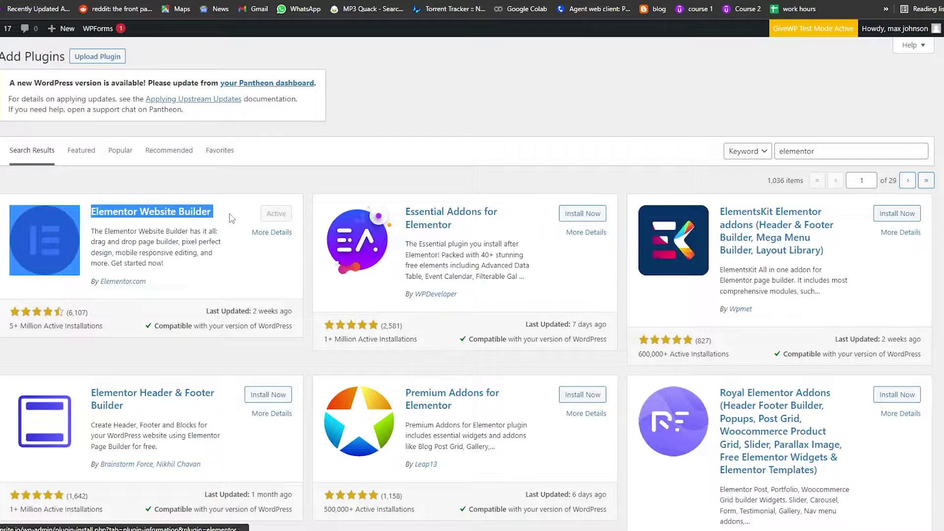
pyautogui.click(398, 172)
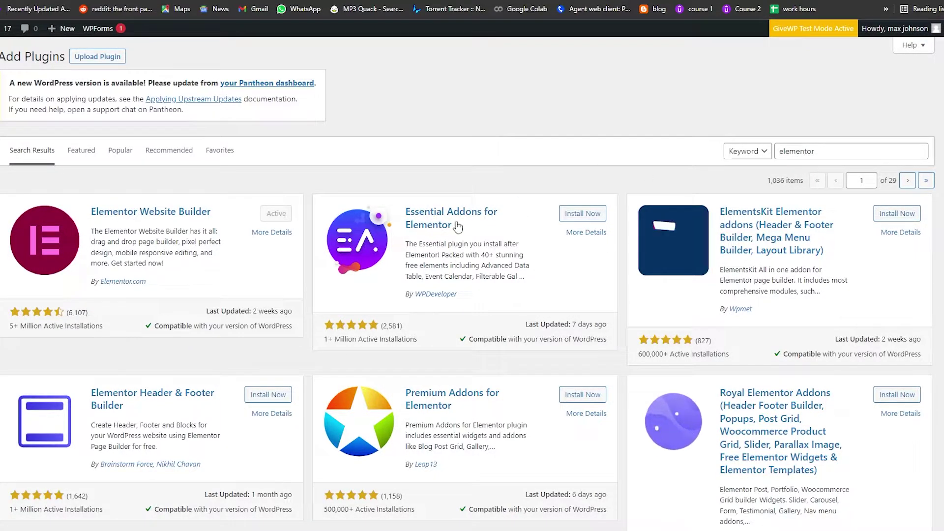
pyautogui.moveTo(404, 212); pyautogui.dragTo(499, 213)
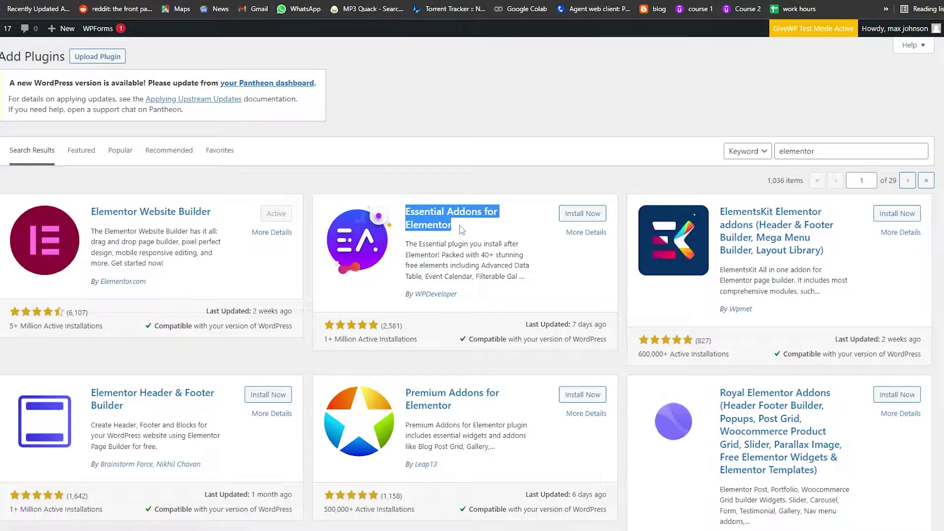
pyautogui.click(574, 217)
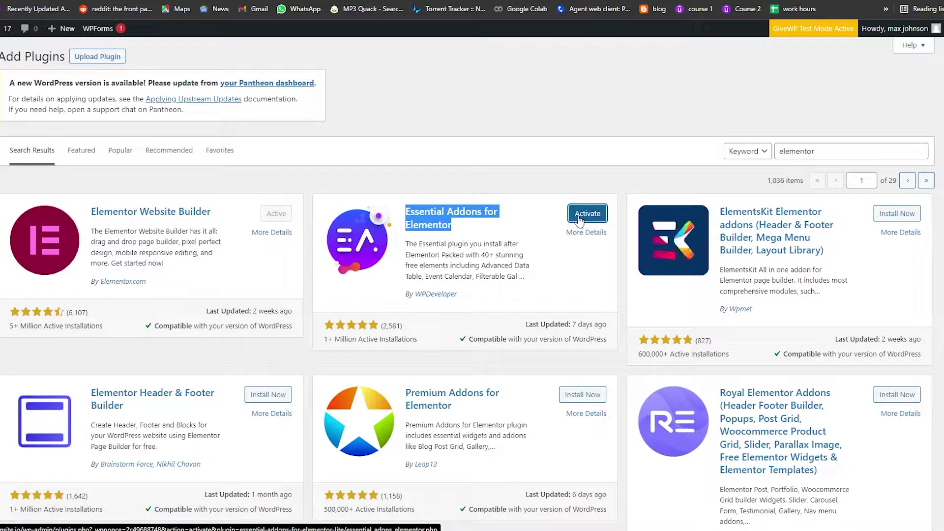
pyautogui.click(583, 222)
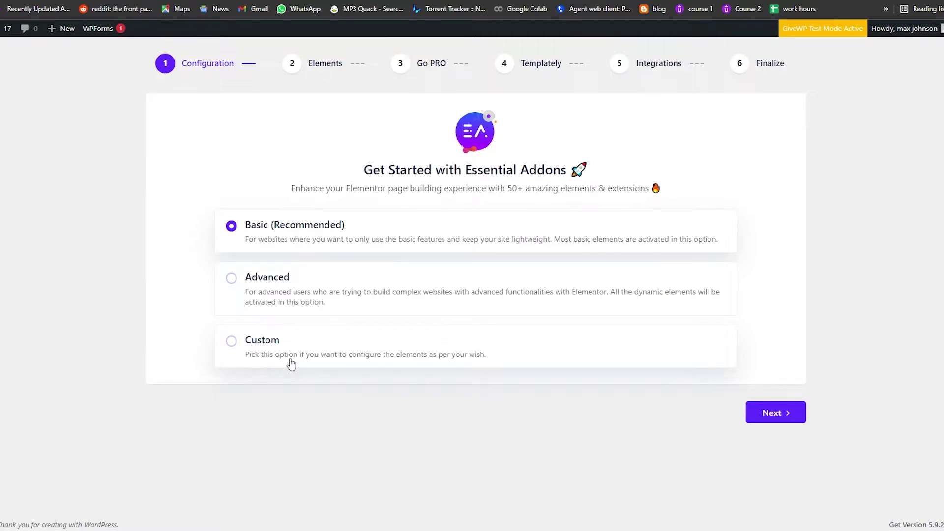
# Keep the Basic (Recommended) configuration and expand the full element list.
pyautogui.click(778, 412)
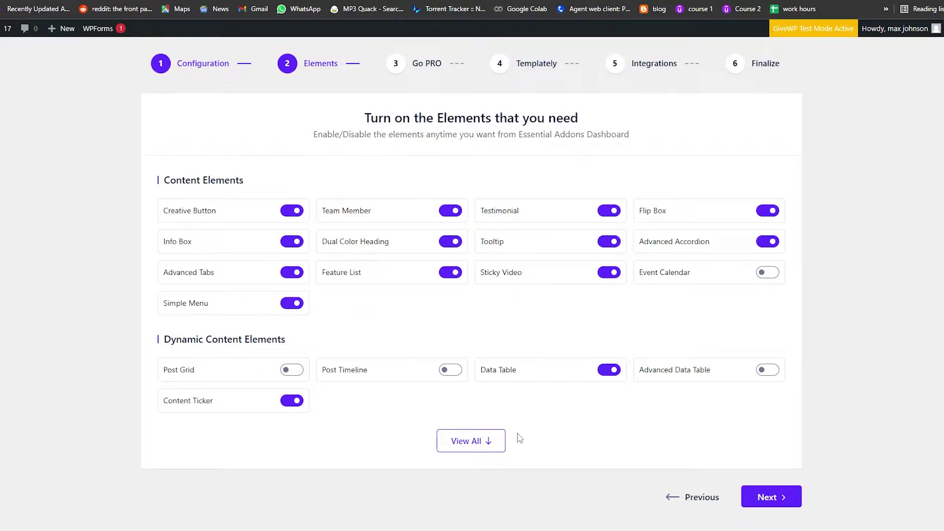
pyautogui.click(492, 441)
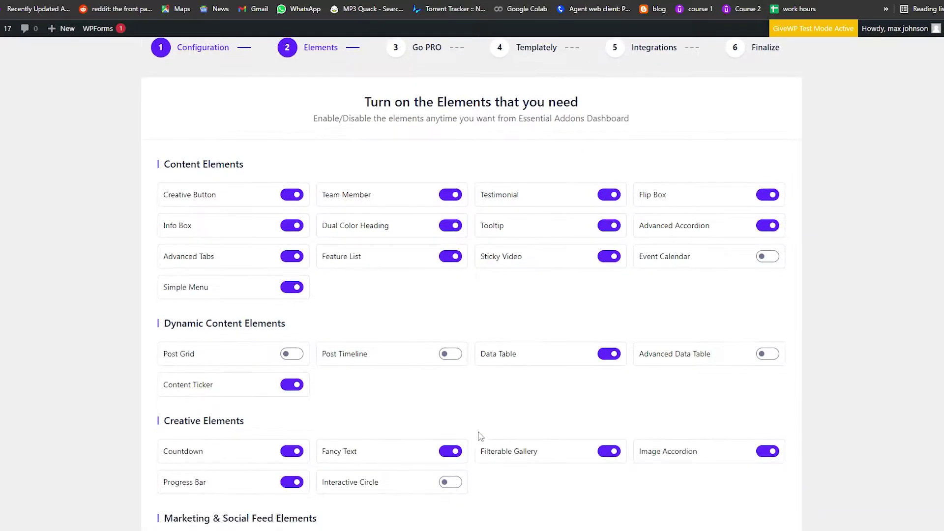
pyautogui.scroll(-3, 530, 332)
pyautogui.scroll(-1, 369, 330)
pyautogui.scroll(-4, 367, 324)
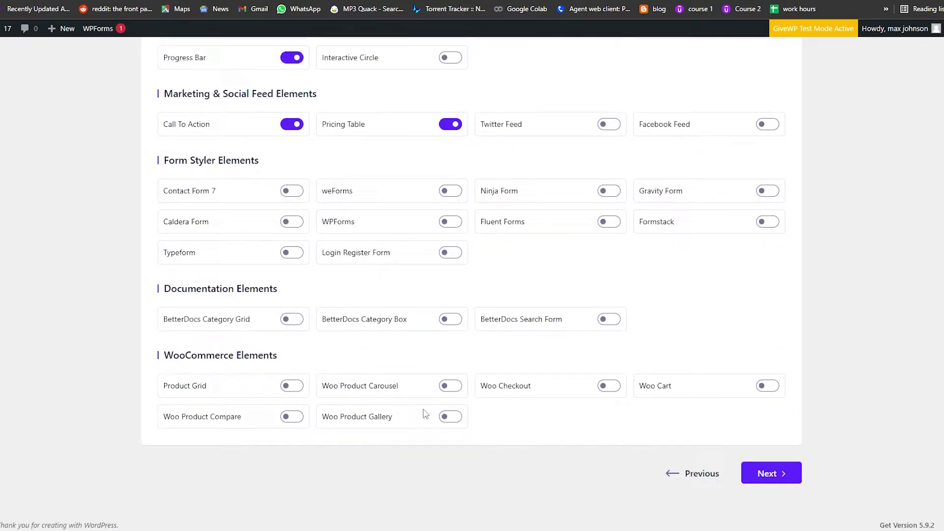
# Leave Woo Product Gallery switched off after testing it, and continue to Go PRO.
pyautogui.click(448, 418)
pyautogui.click(449, 417)
pyautogui.scroll(2, 449, 442)
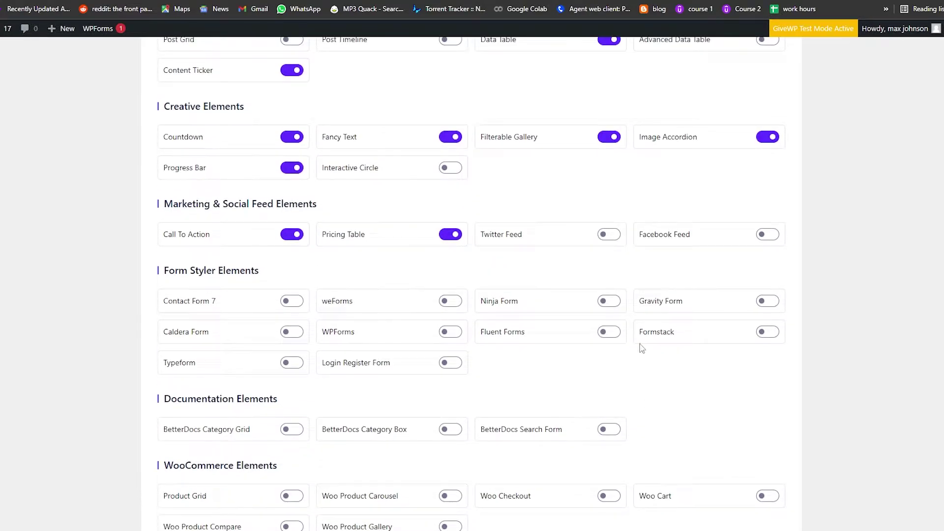
pyautogui.scroll(2, 235, 307)
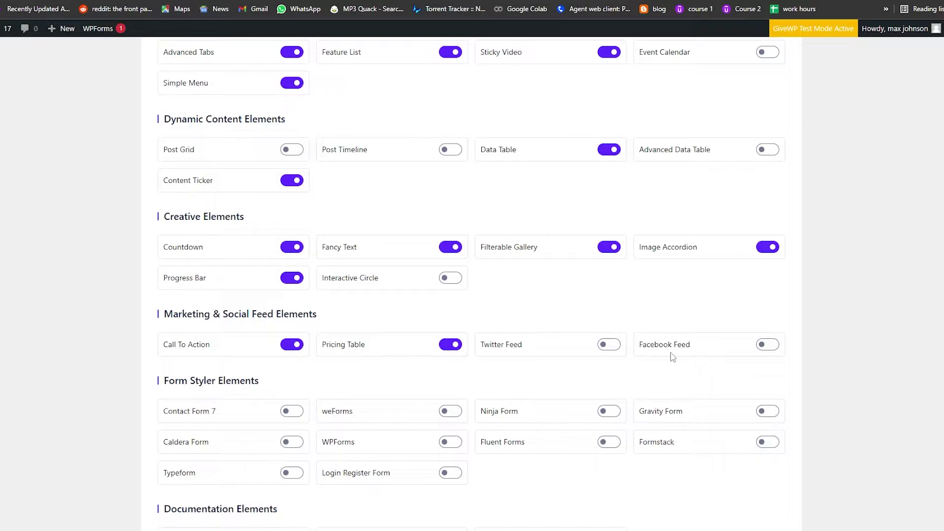
pyautogui.scroll(1, 325, 344)
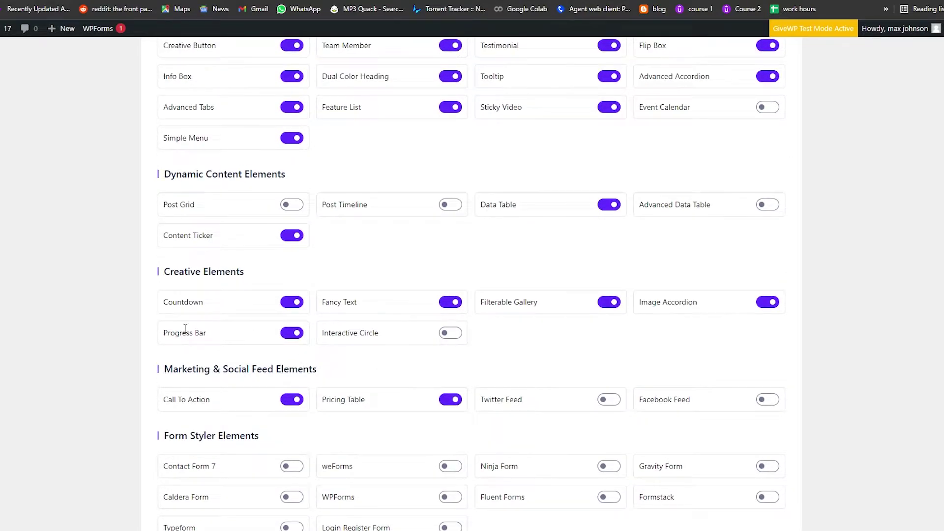
pyautogui.scroll(1, 653, 347)
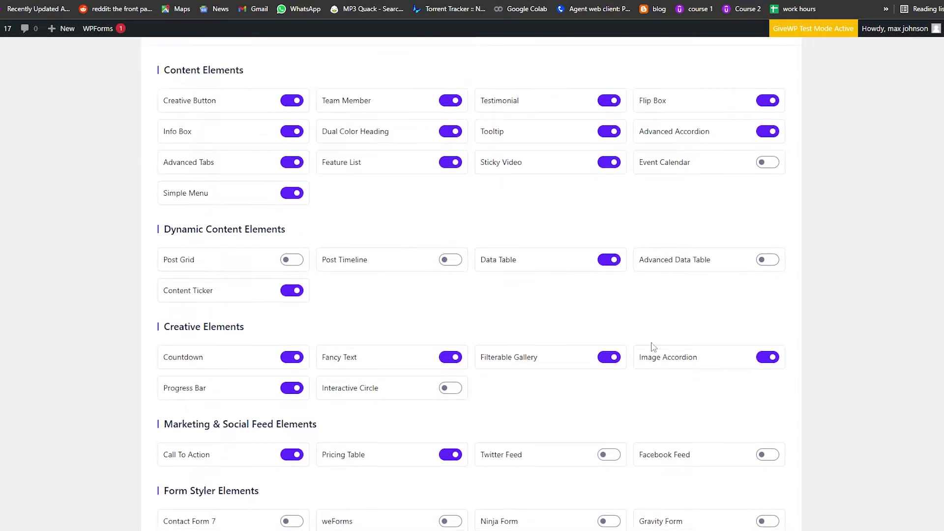
pyautogui.scroll(1, 235, 267)
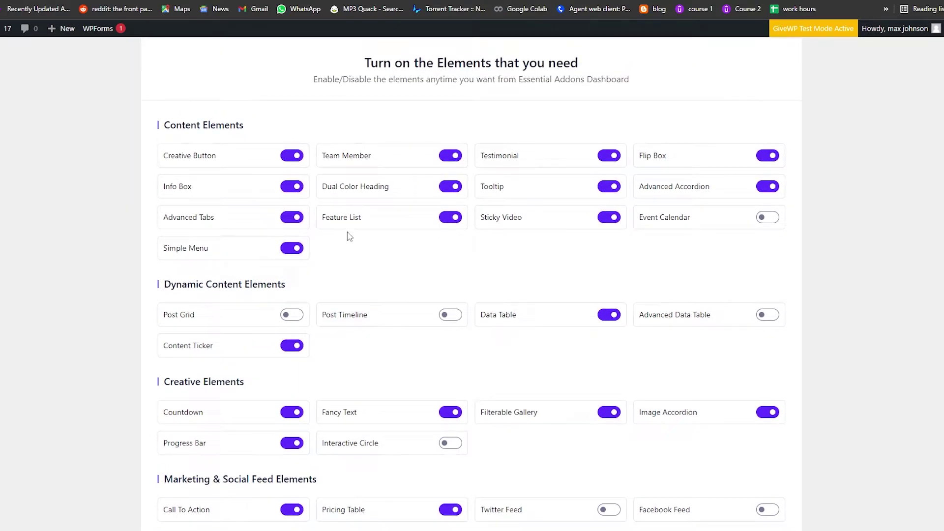
pyautogui.scroll(-7, 267, 317)
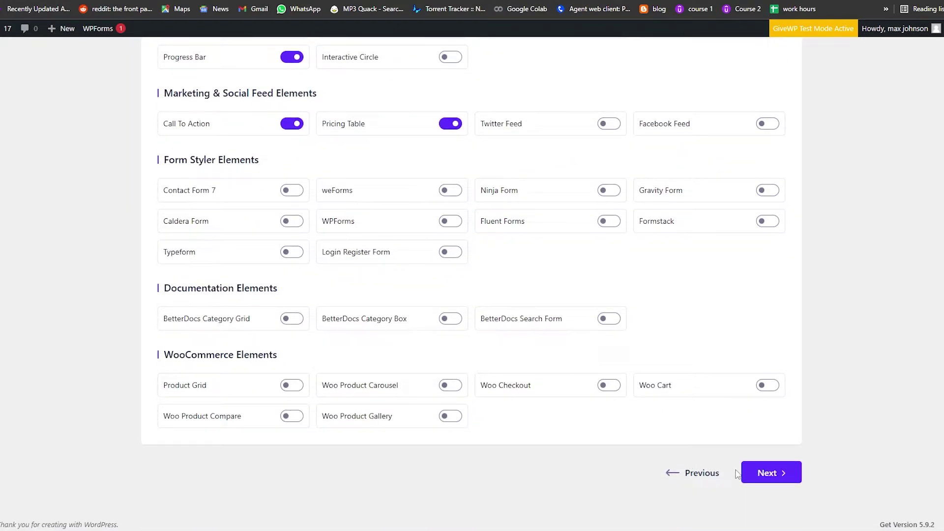
pyautogui.click(759, 473)
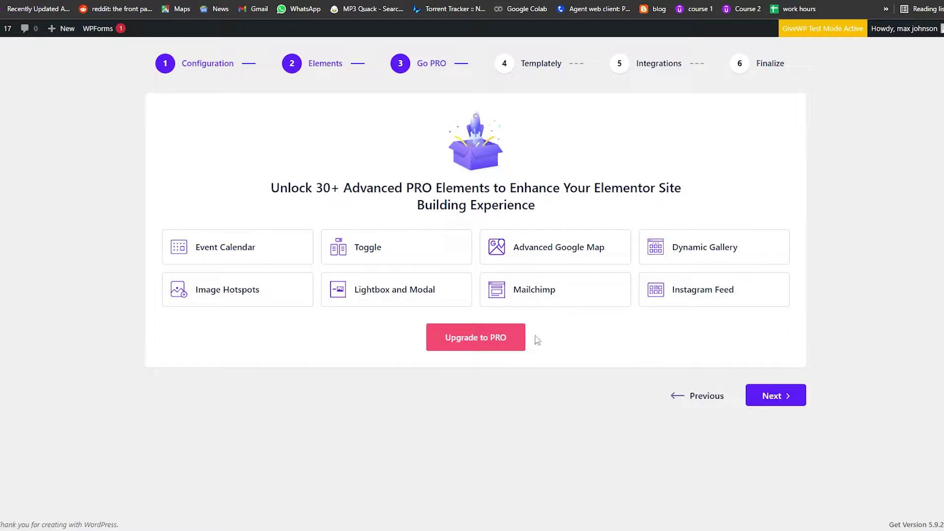
# Skip the Go PRO, Templately and Integrations offers and finish the wizard.
pyautogui.click(784, 395)
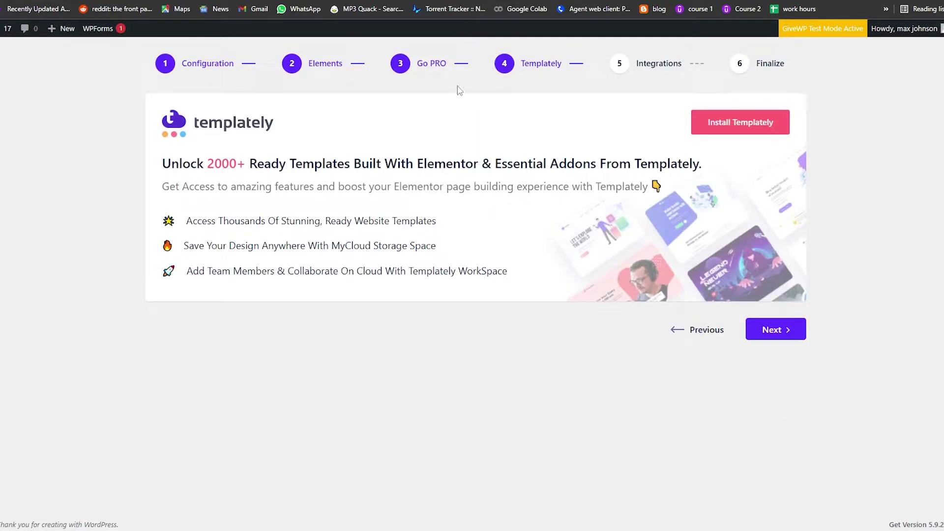
pyautogui.click(773, 334)
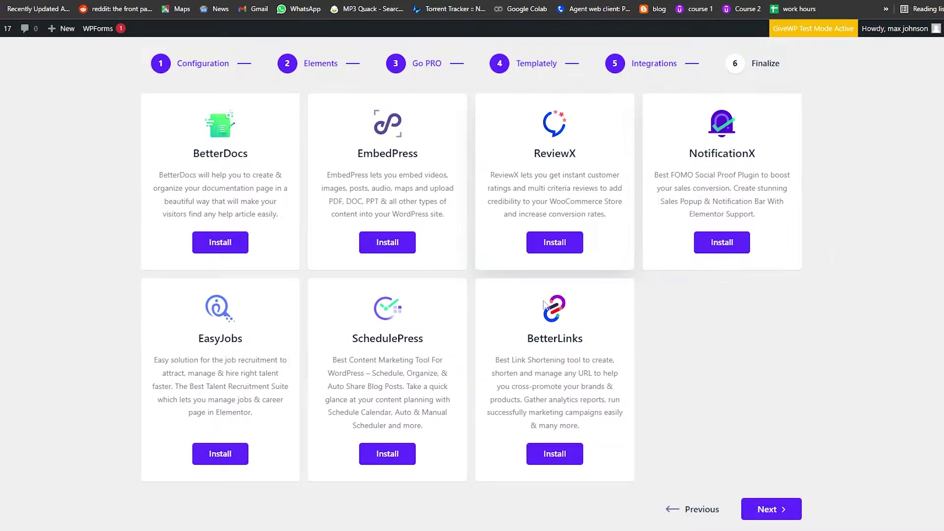
pyautogui.click(756, 512)
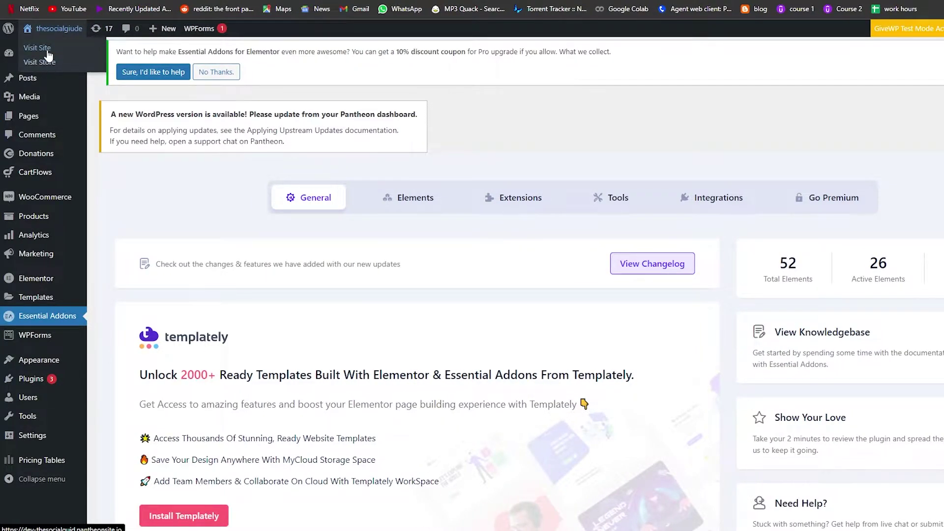
# Visit the site's front page and open it in the Elementor editor.
pyautogui.rightClick(47, 55)
pyautogui.click(70, 62)
pyautogui.scroll(-6, 393, 223)
pyautogui.scroll(6, 389, 238)
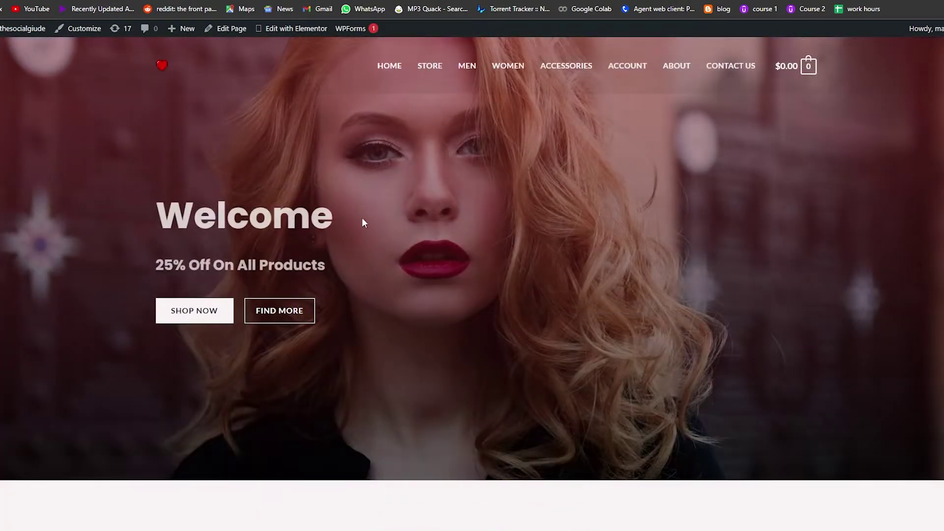
pyautogui.moveTo(288, 34)
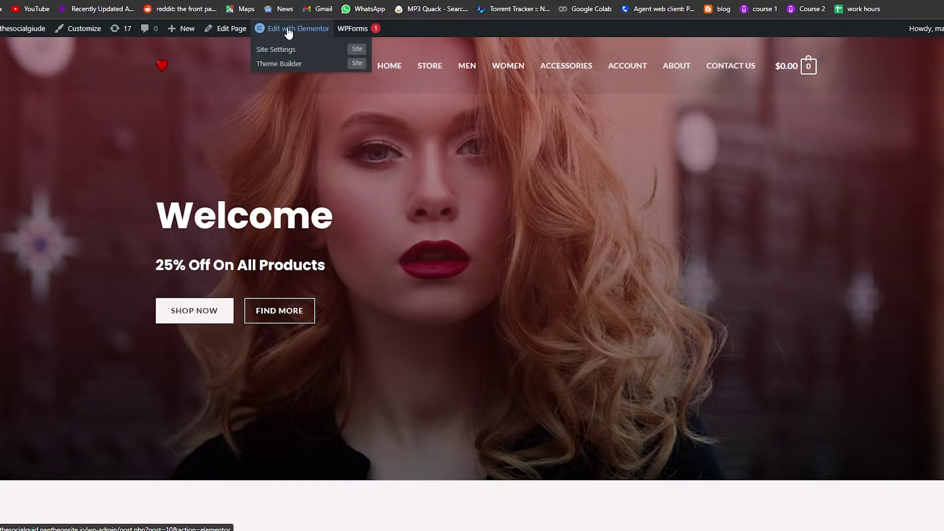
pyautogui.click(289, 29)
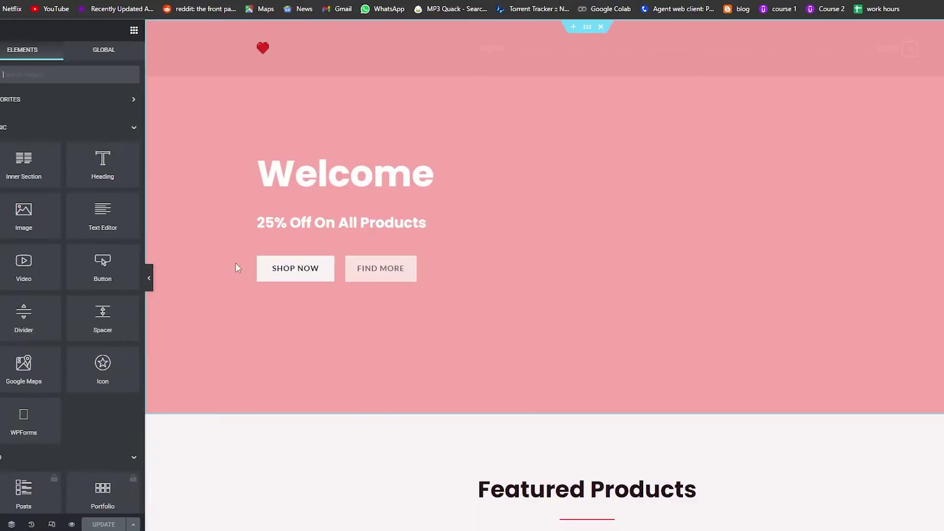
# Search 'gall' and drop a Filterable Gallery widget below the Featured Products heading.
pyautogui.scroll(-3, 101, 294)
pyautogui.scroll(3, 101, 300)
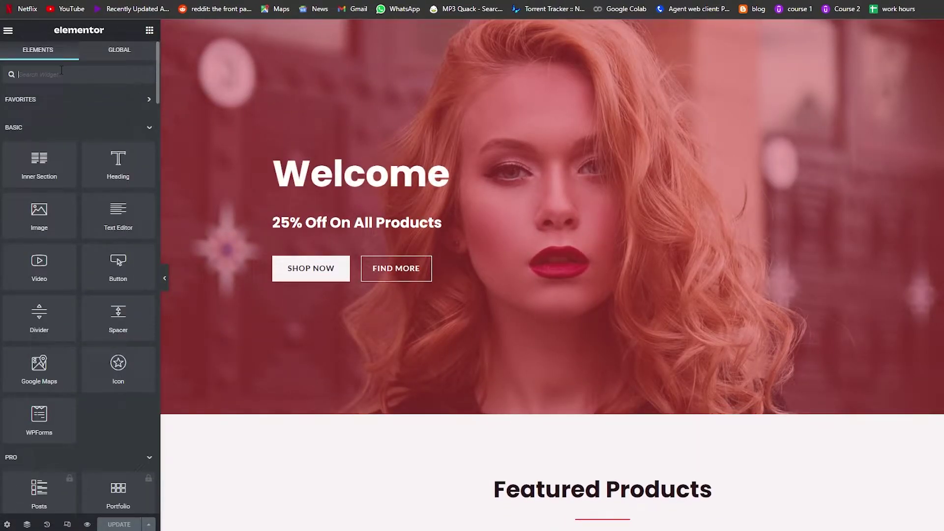
pyautogui.write('gall')
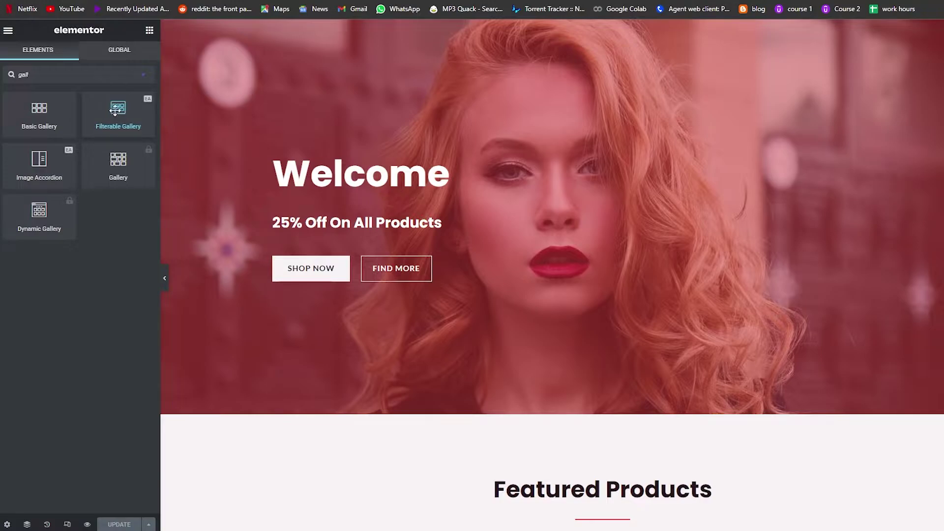
pyautogui.scroll(-15, 270, 259)
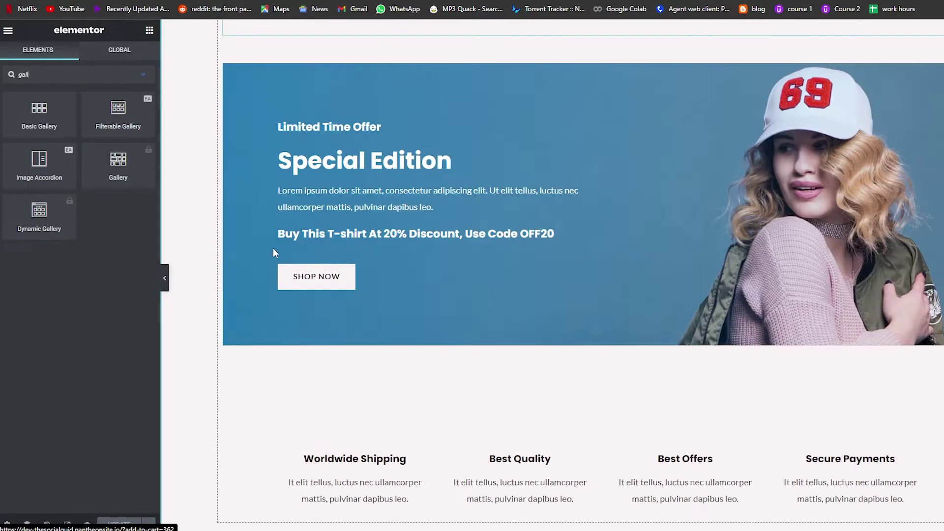
pyautogui.scroll(-8, 272, 248)
pyautogui.scroll(8, 272, 248)
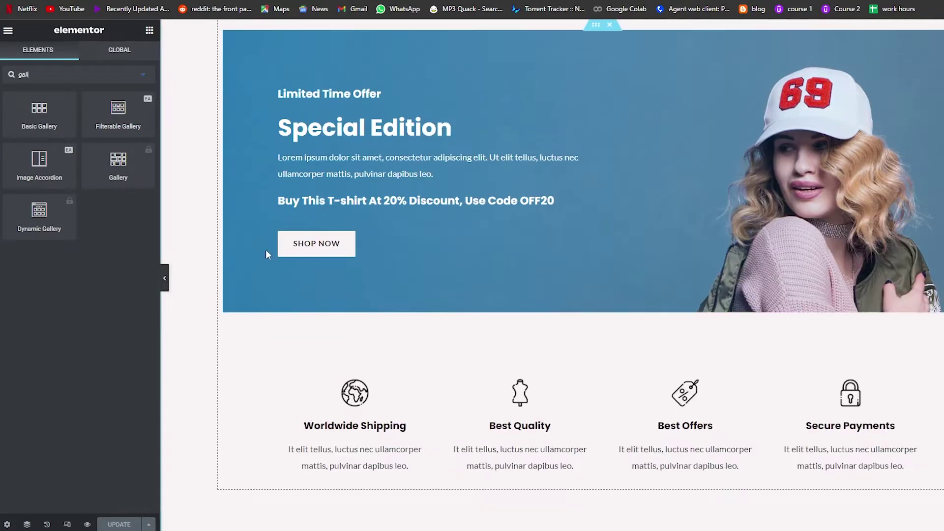
pyautogui.scroll(15, 265, 254)
pyautogui.moveTo(118, 110); pyautogui.dragTo(492, 423)
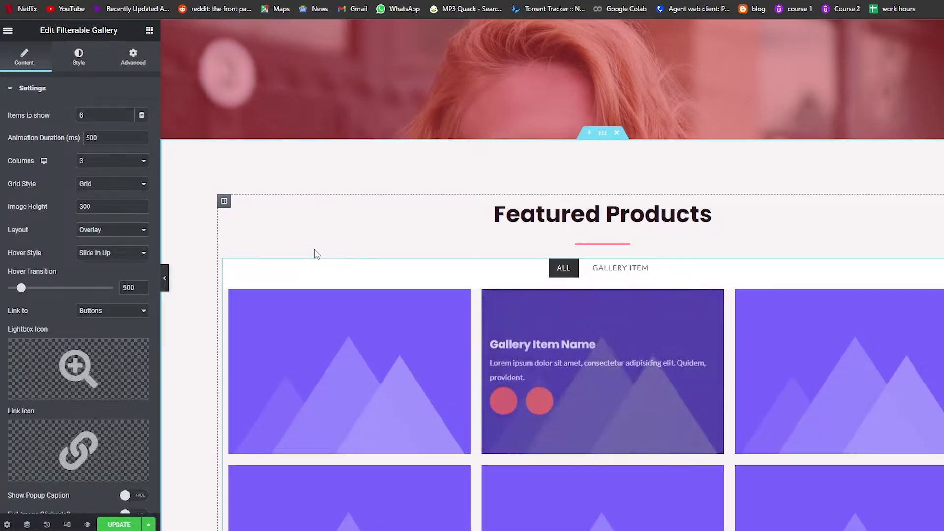
# Review the gallery's six placeholder items and collapse its general settings.
pyautogui.scroll(-4, 486, 362)
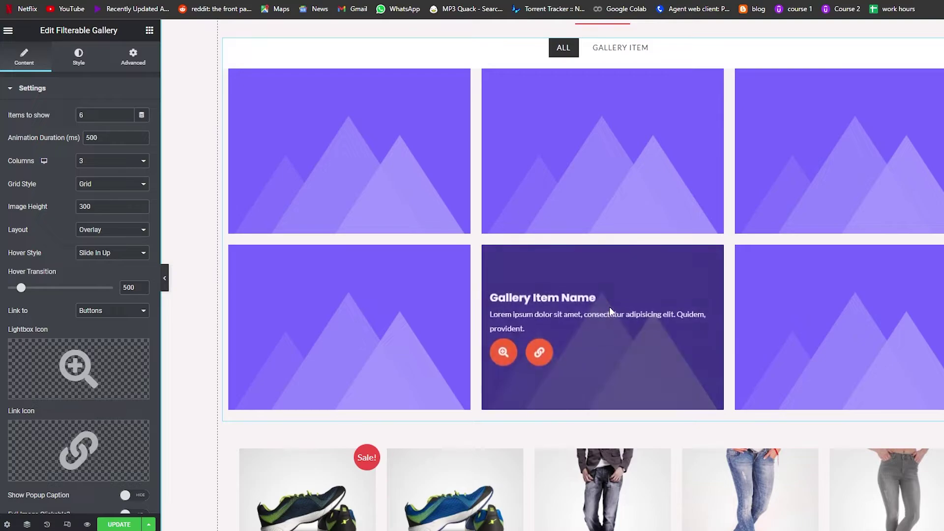
pyautogui.scroll(1, 531, 330)
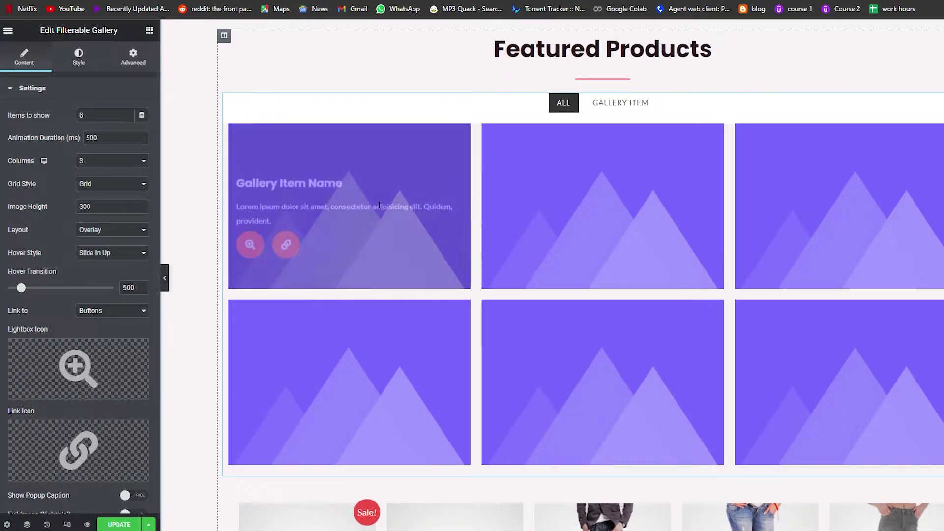
pyautogui.scroll(-3, 802, 372)
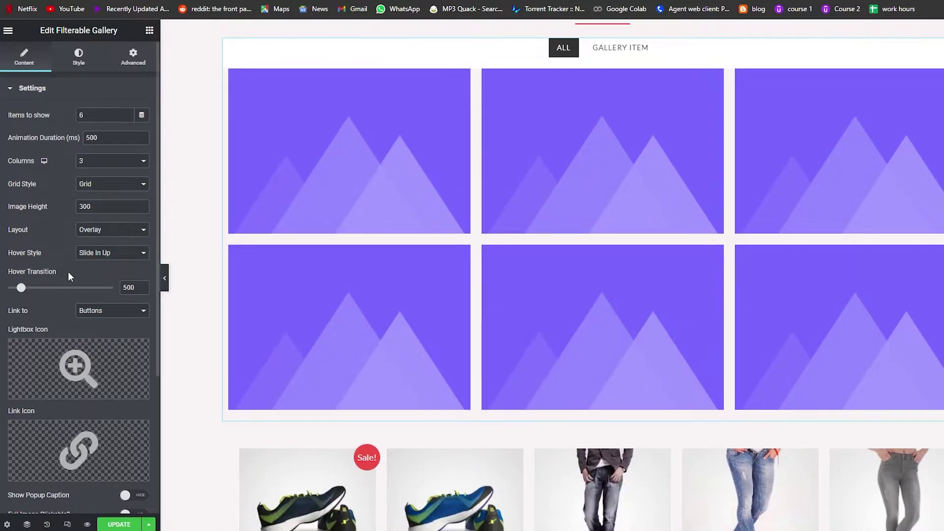
pyautogui.scroll(-4, 78, 305)
pyautogui.scroll(4, 83, 333)
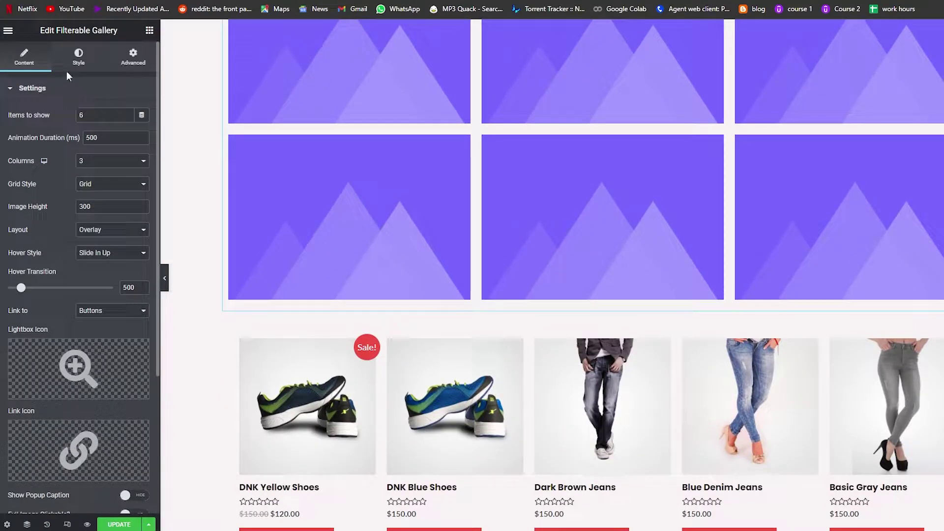
pyautogui.click(33, 89)
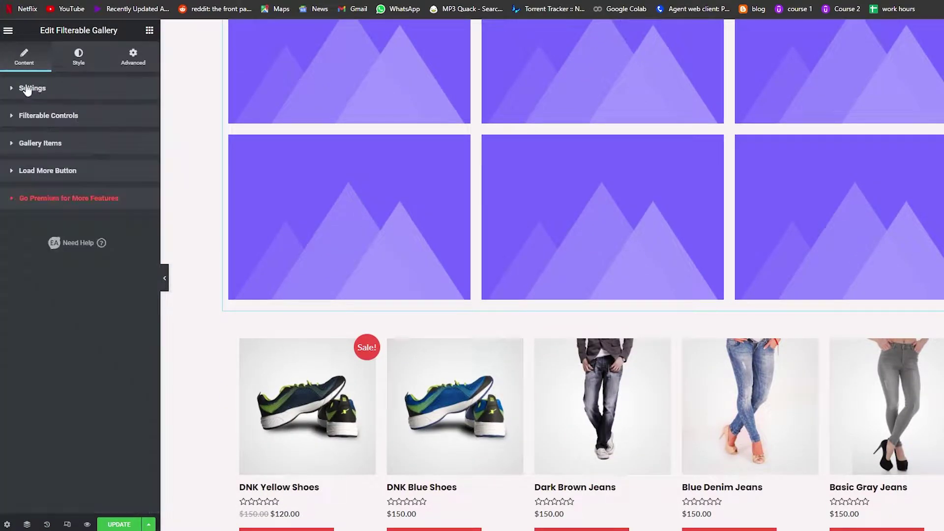
# Expand Gallery Items, try duplicating and adding items, then delete the extras to keep six.
pyautogui.click(10, 147)
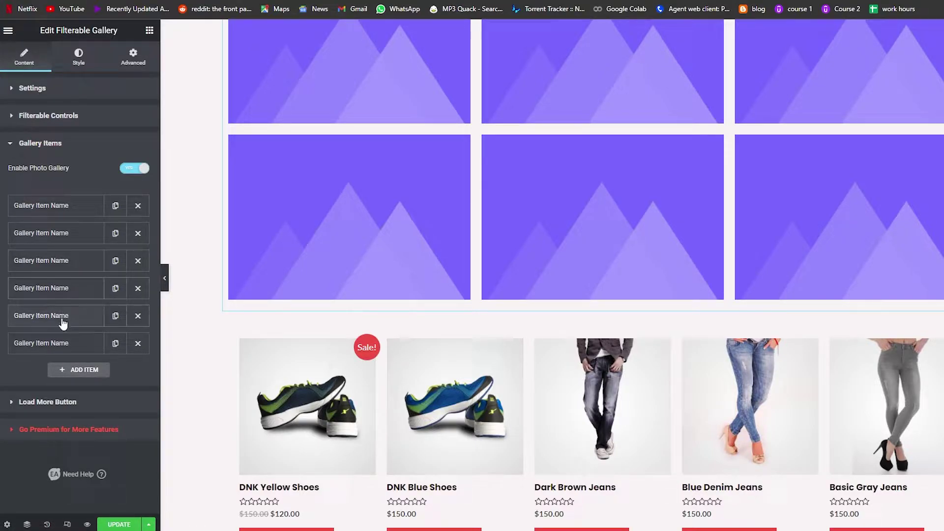
pyautogui.click(123, 345)
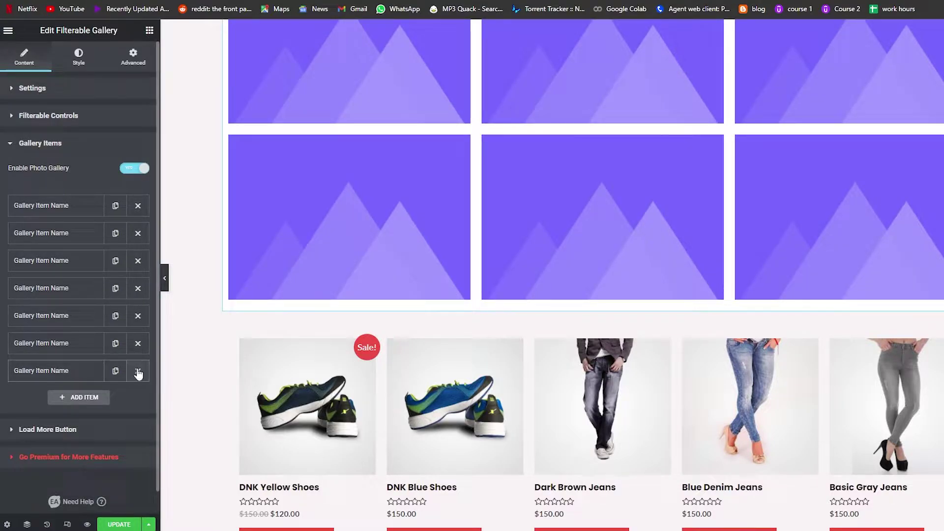
pyautogui.click(137, 370)
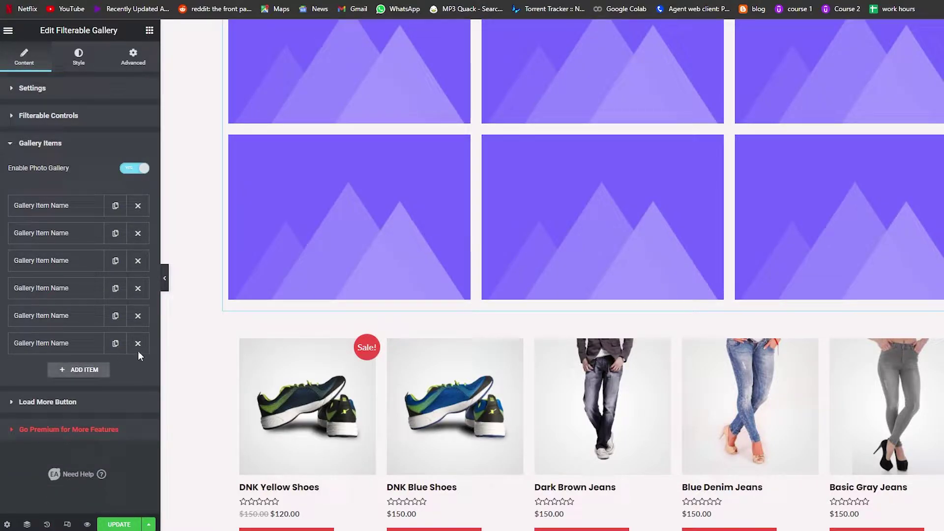
pyautogui.click(82, 374)
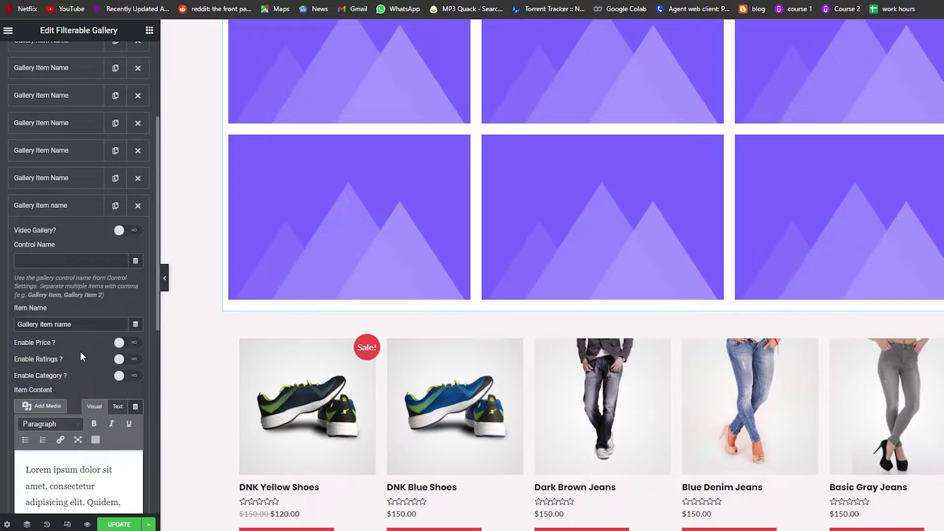
pyautogui.scroll(2, 80, 355)
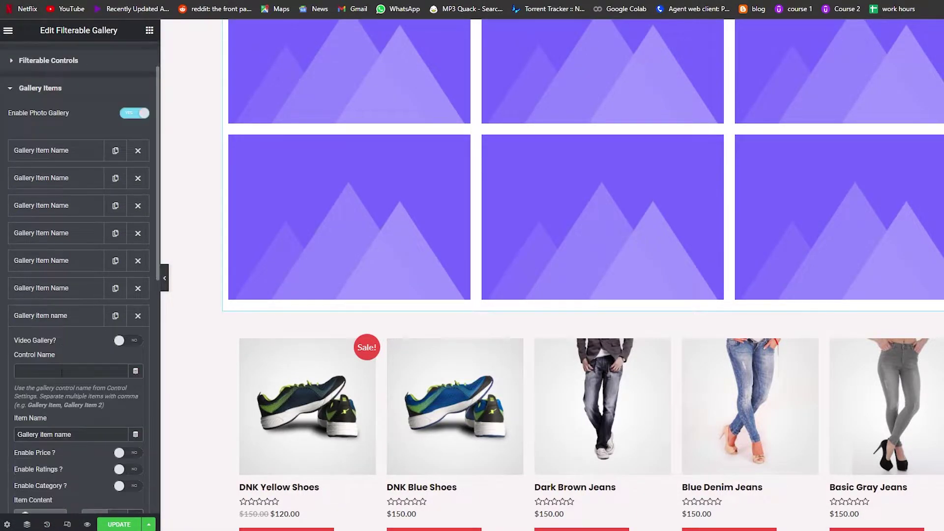
pyautogui.scroll(-1, 61, 377)
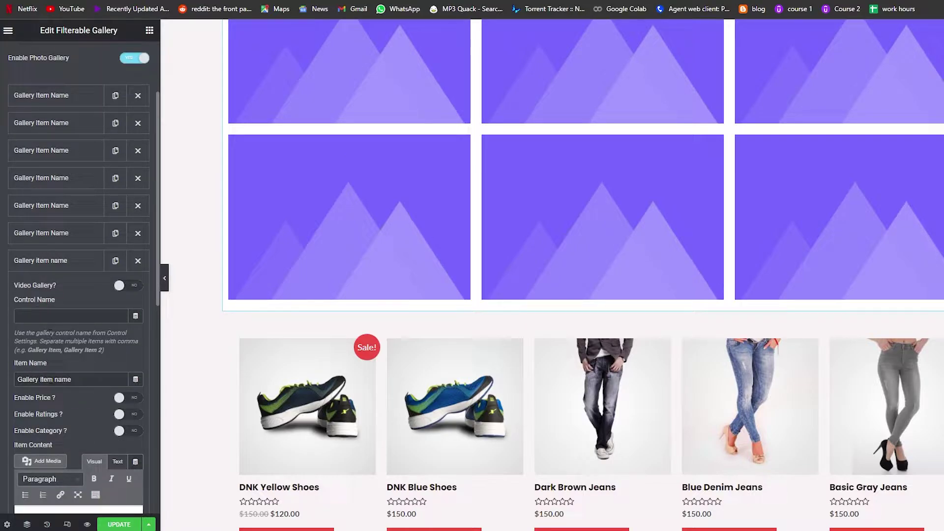
pyautogui.scroll(-3, 64, 384)
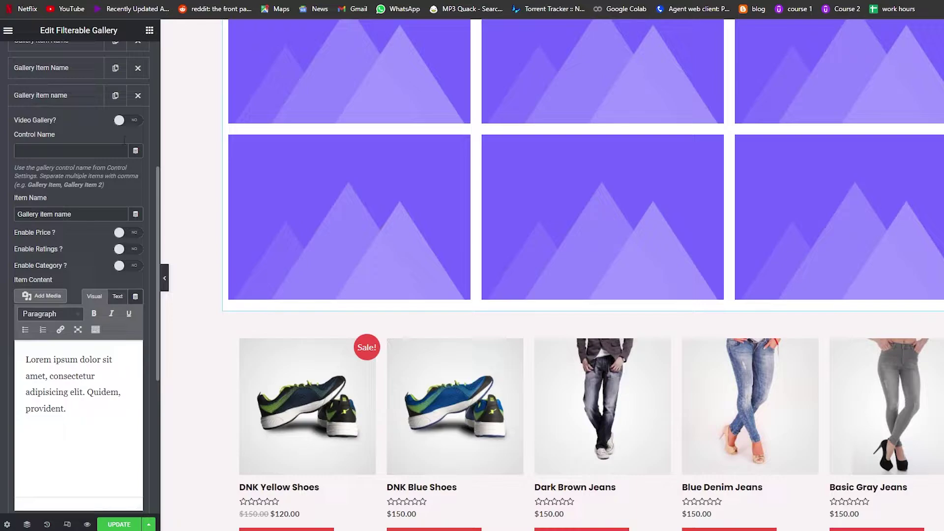
pyautogui.scroll(4, 97, 350)
pyautogui.click(138, 316)
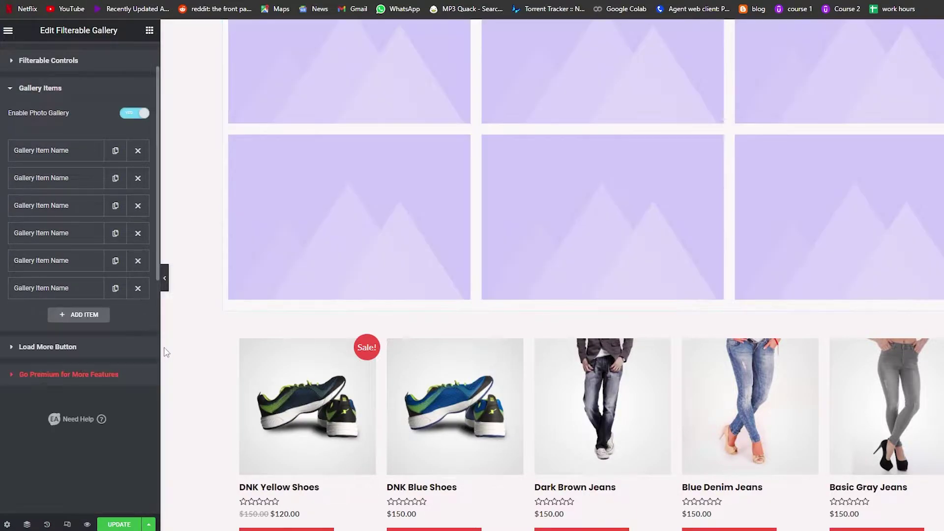
# Expand and collapse the first three gallery items to inspect their fields.
pyautogui.scroll(1, 68, 348)
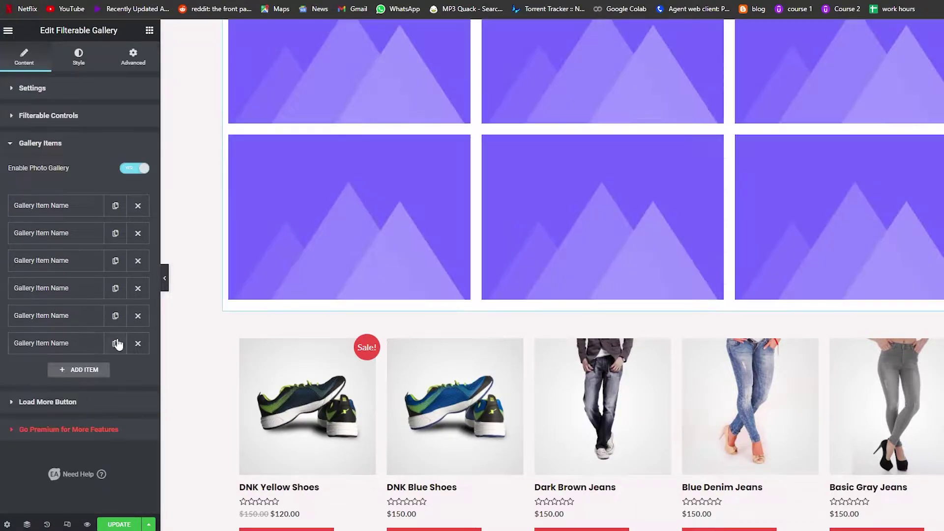
pyautogui.click(57, 211)
pyautogui.click(57, 210)
pyautogui.click(60, 233)
pyautogui.click(62, 234)
pyautogui.click(60, 260)
pyautogui.click(60, 260)
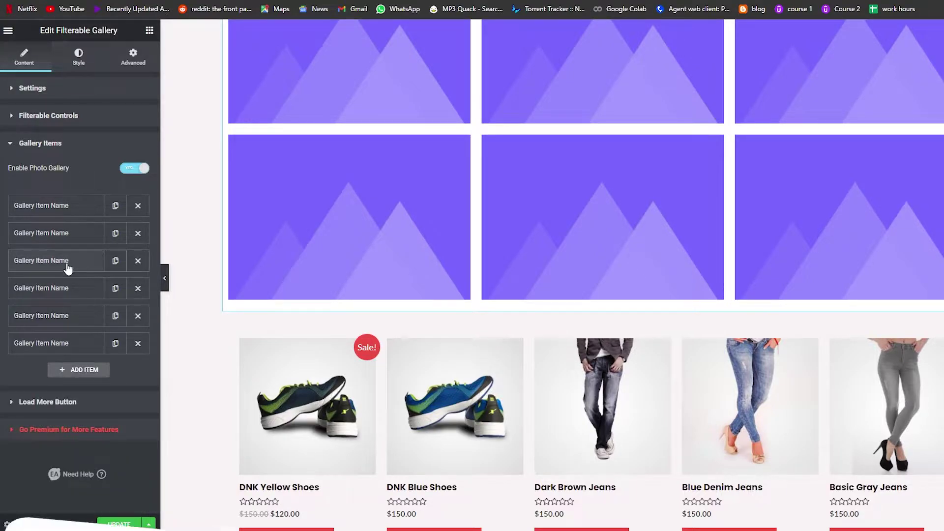
pyautogui.scroll(5, 237, 281)
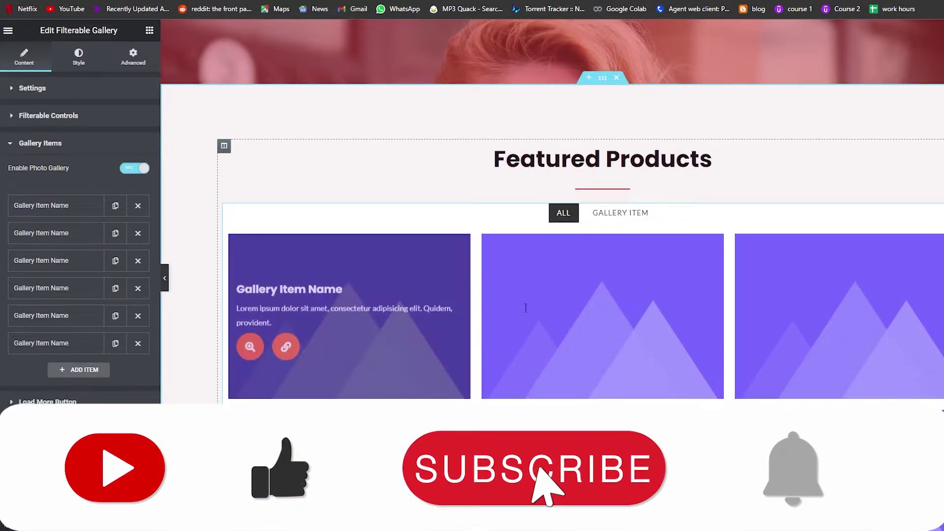
pyautogui.scroll(-2, 531, 290)
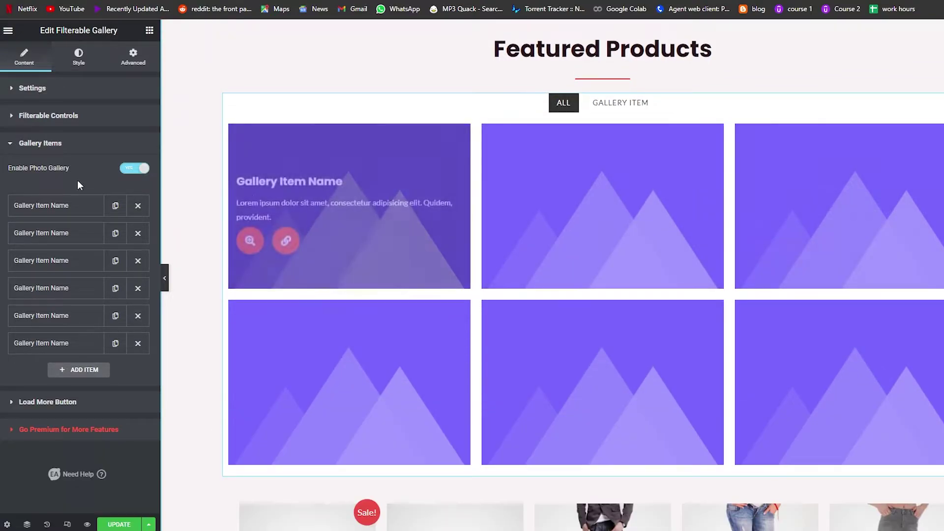
# Expand the first gallery item, look over its description, and choose a new image for it.
pyautogui.click(58, 211)
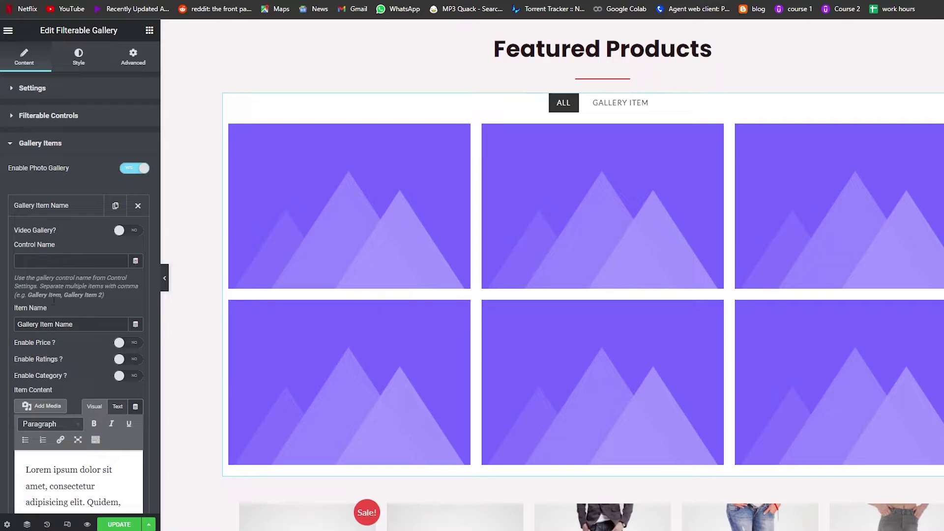
pyautogui.scroll(-1, 69, 327)
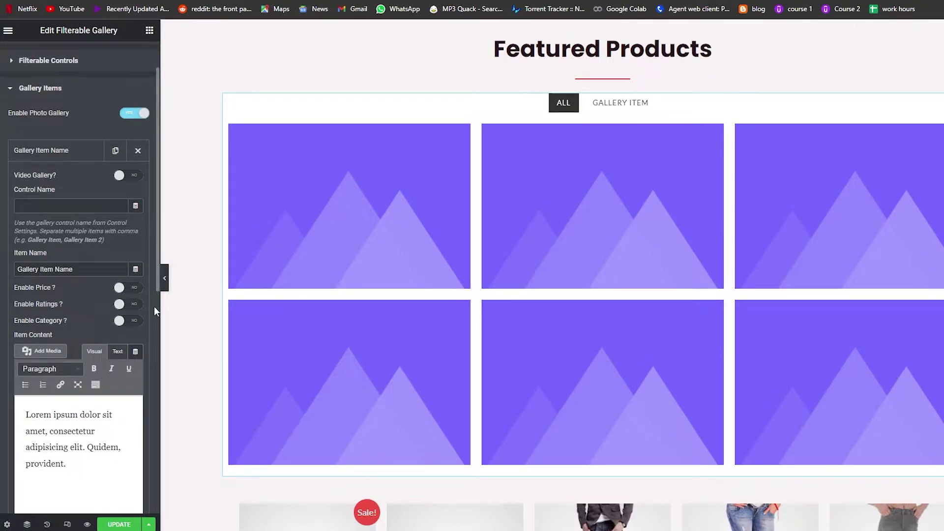
pyautogui.scroll(-1, 79, 367)
pyautogui.moveTo(72, 410); pyautogui.dragTo(19, 368)
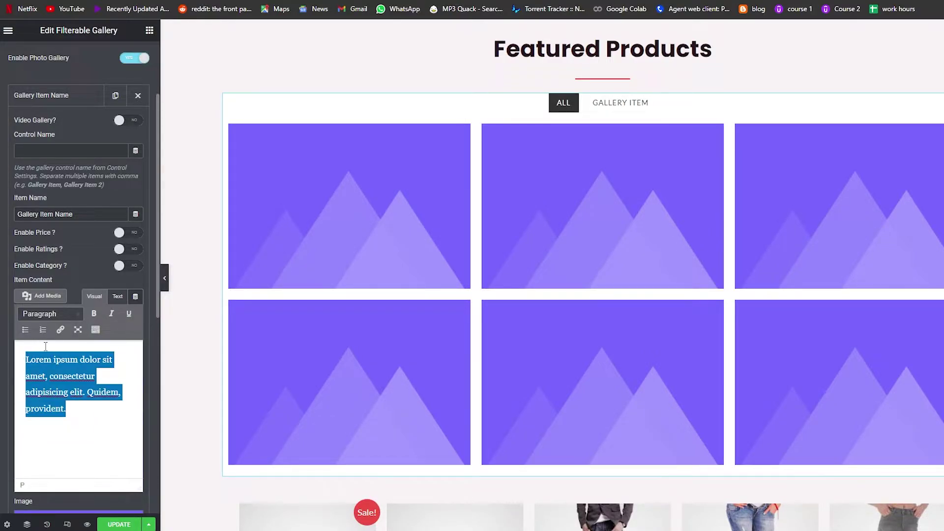
pyautogui.click(93, 430)
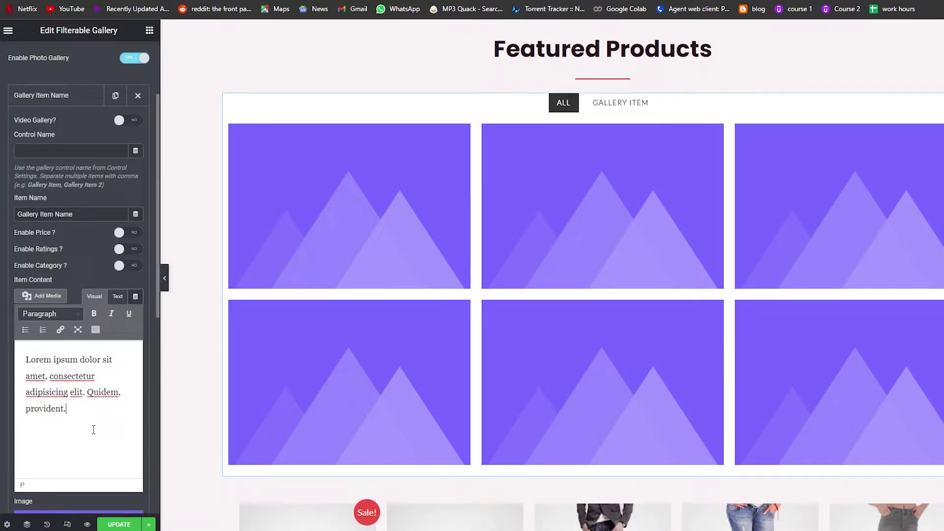
pyautogui.scroll(-3, 126, 379)
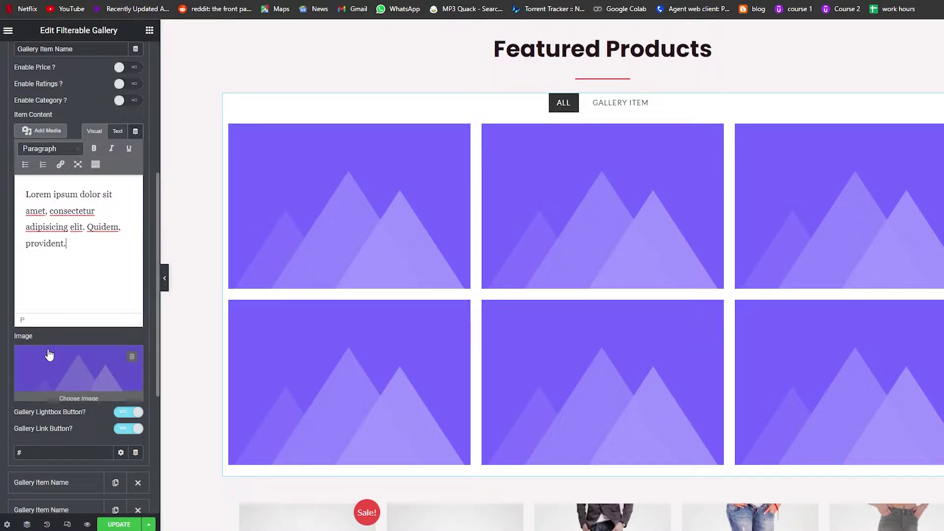
pyautogui.click(62, 395)
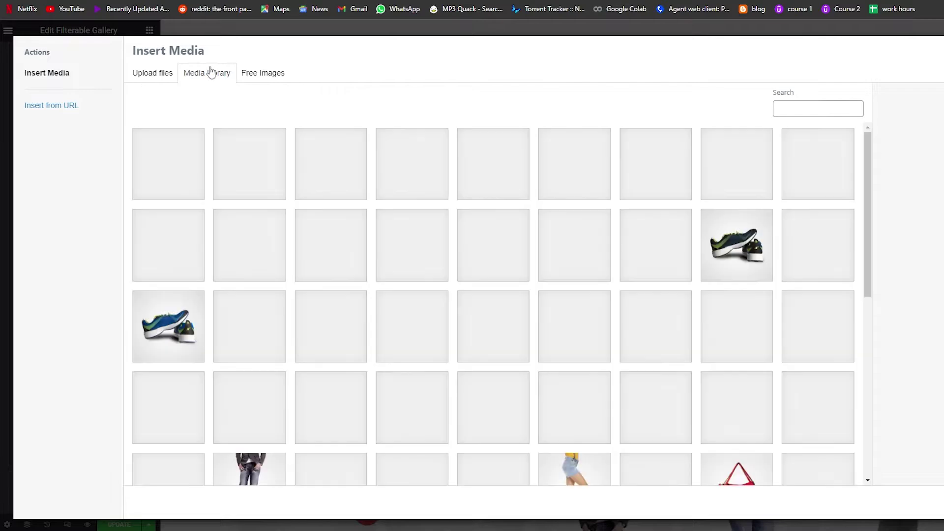
# Pick the Northern Lights photo from Free Images as the first item's image.
pyautogui.click(254, 73)
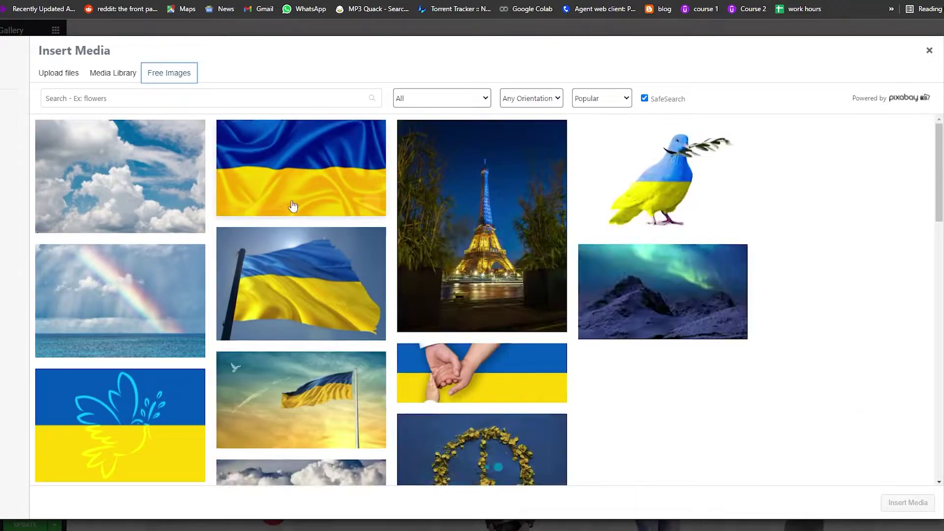
pyautogui.scroll(-8, 345, 322)
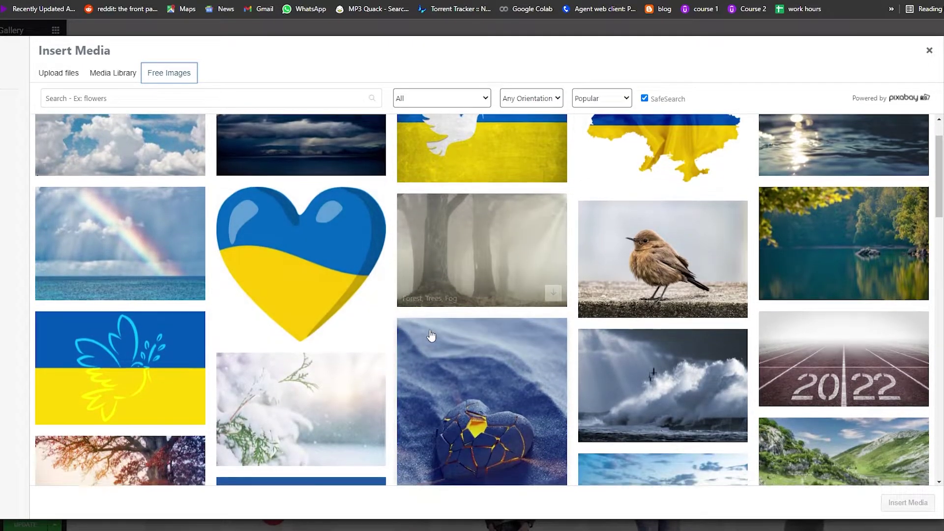
pyautogui.scroll(-4, 86, 237)
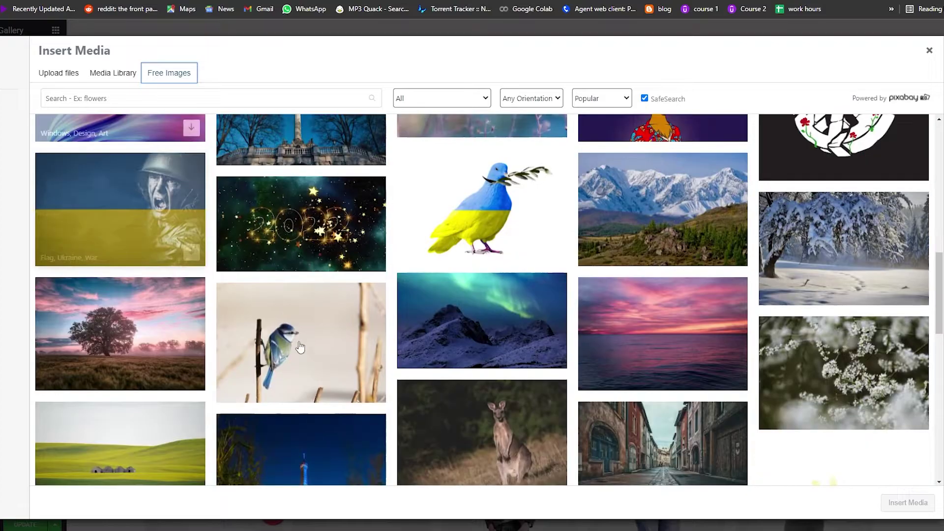
pyautogui.scroll(4, 531, 396)
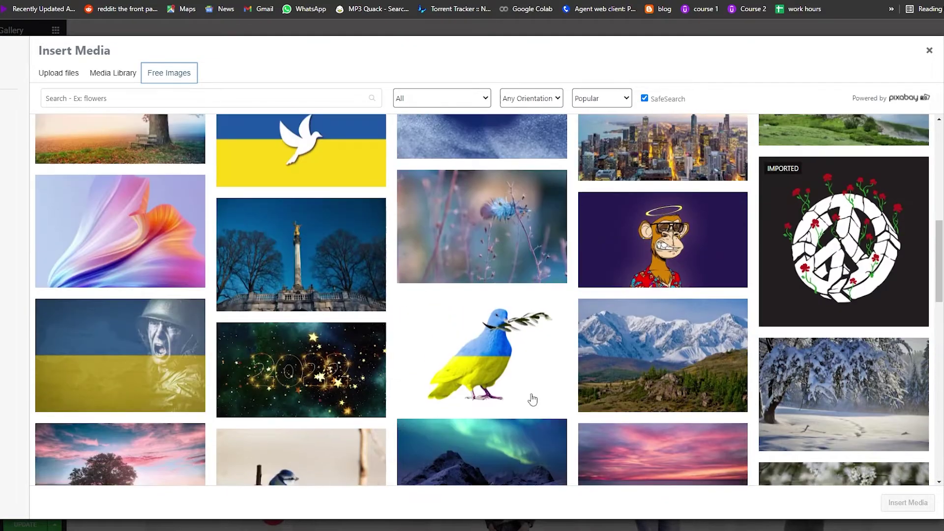
pyautogui.scroll(-3, 552, 326)
pyautogui.click(479, 306)
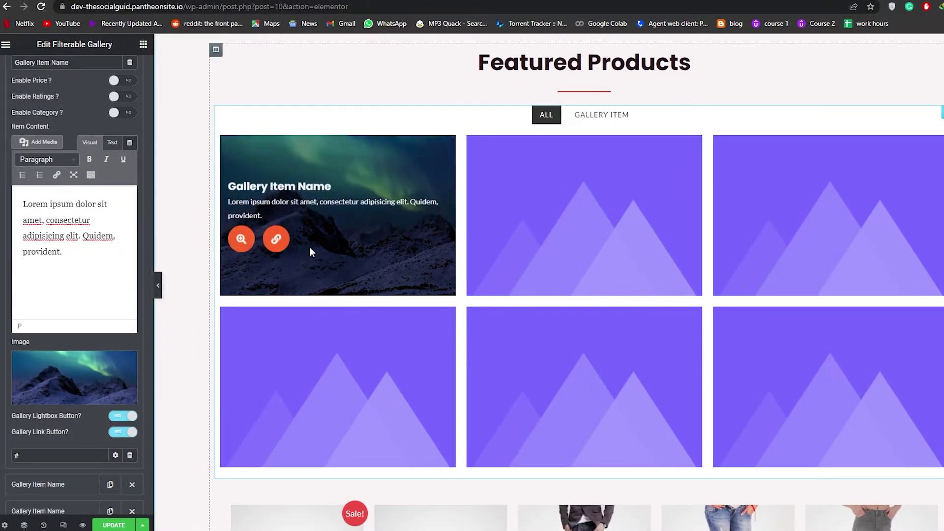
# Name the first gallery item 'Northern lights' and open a blank browser tab.
pyautogui.scroll(3, 57, 153)
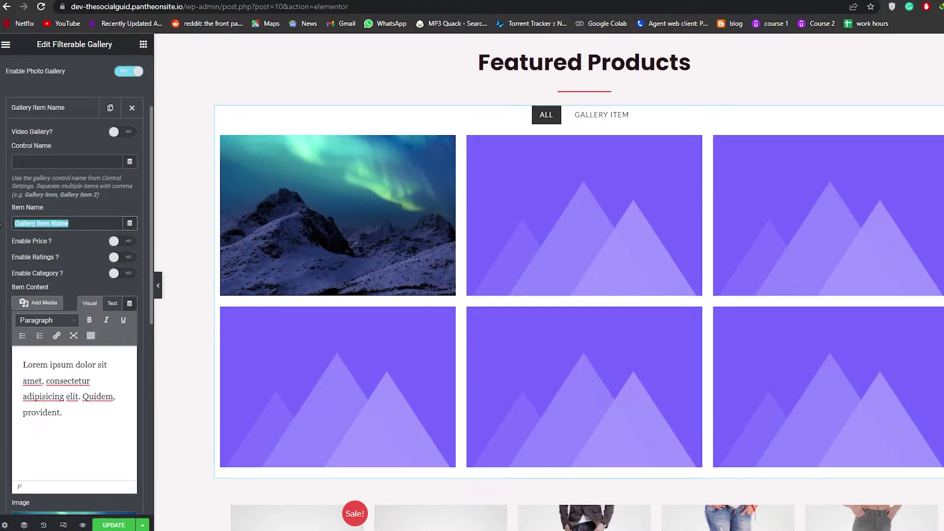
pyautogui.write('Northern lights')
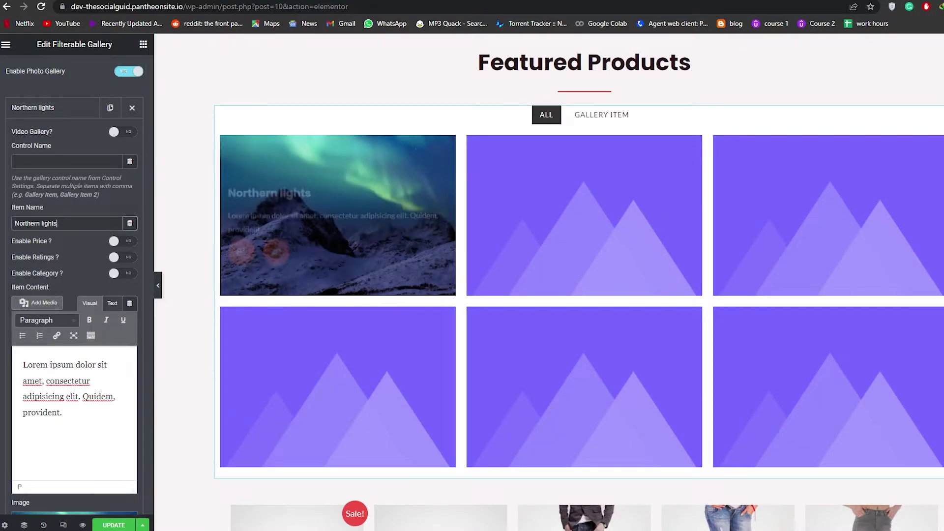
pyautogui.click(276, 240)
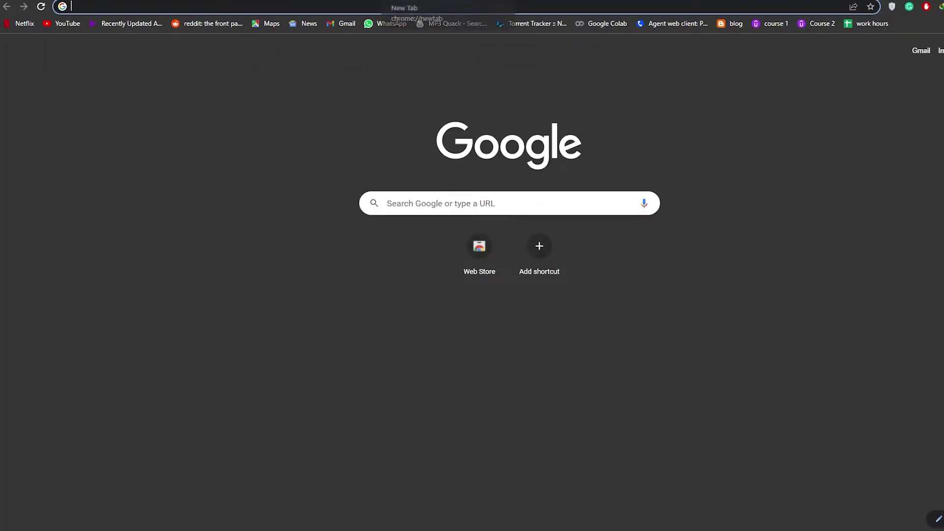
# Search Google for 'northern lights'.
pyautogui.write('northern l')
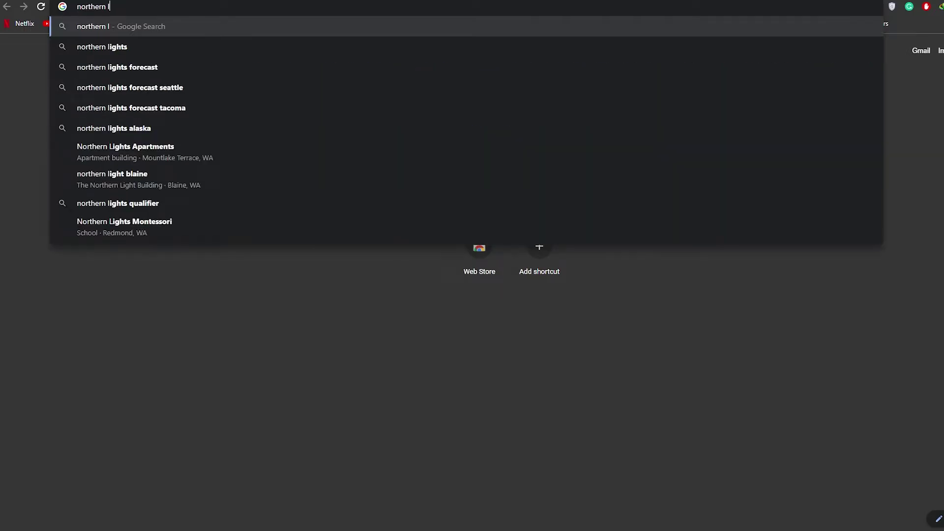
pyautogui.press('Down')
pyautogui.press('Return')
# Copy the aurora description paragraph and return to the gallery editor.
pyautogui.scroll(-5, 472, 265)
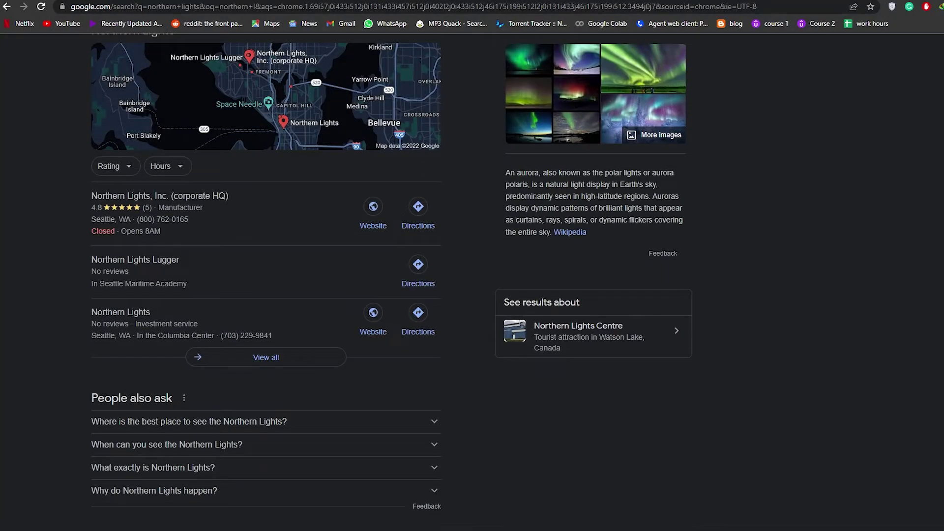
pyautogui.moveTo(505, 173); pyautogui.dragTo(550, 233)
pyautogui.rightClick(617, 181)
pyautogui.click(632, 195)
pyautogui.hotkey('ctrl', 'Tab')
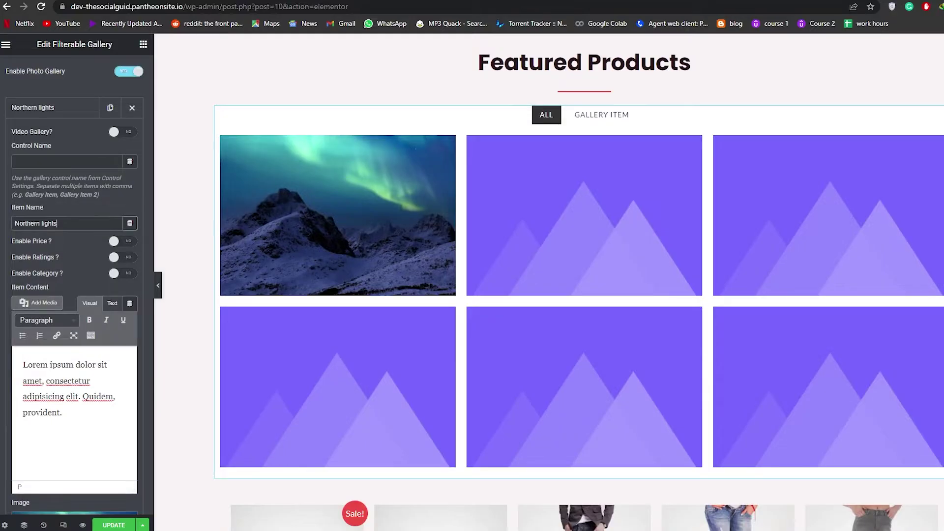
# Paste the aurora paragraph over the Northern lights item's Lorem ipsum description.
pyautogui.moveTo(62, 412); pyautogui.dragTo(22, 379)
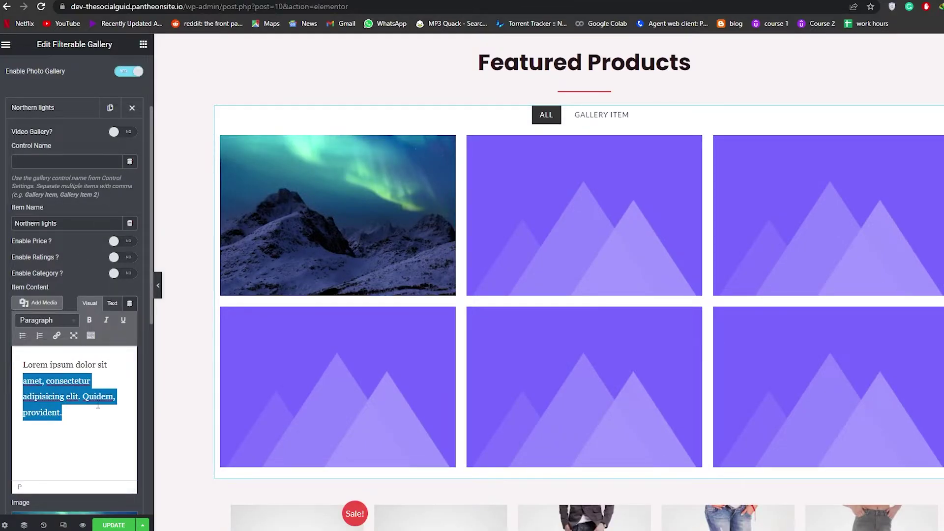
pyautogui.hotkey('ctrl', 'a')
pyautogui.hotkey('ctrl', 'v')
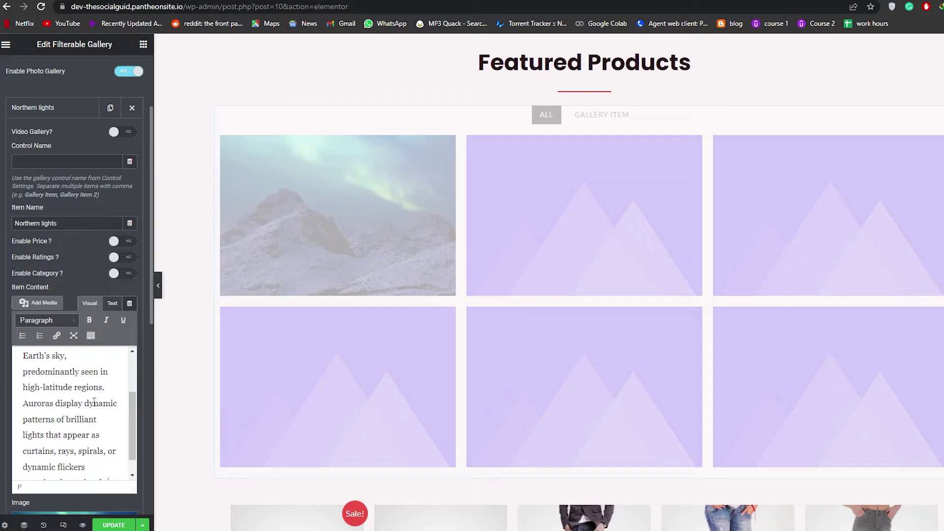
pyautogui.moveTo(284, 211)
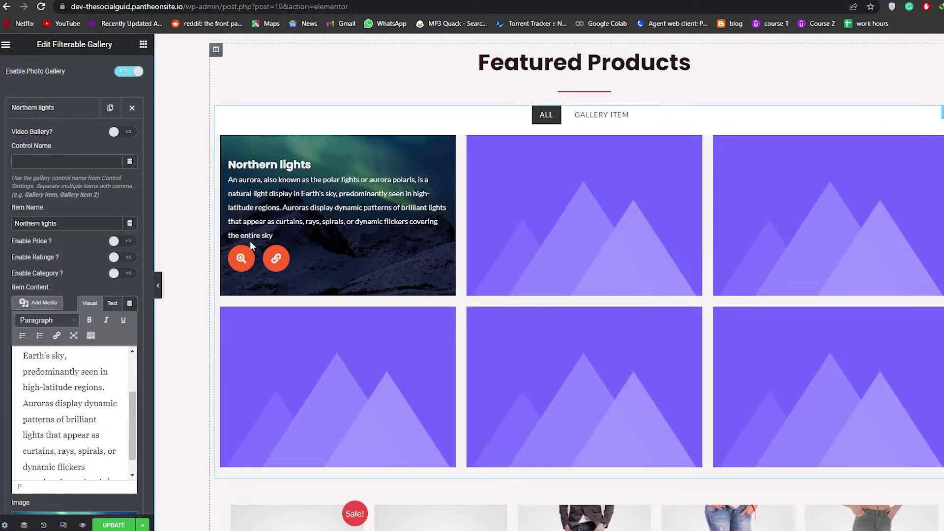
pyautogui.scroll(3, 73, 226)
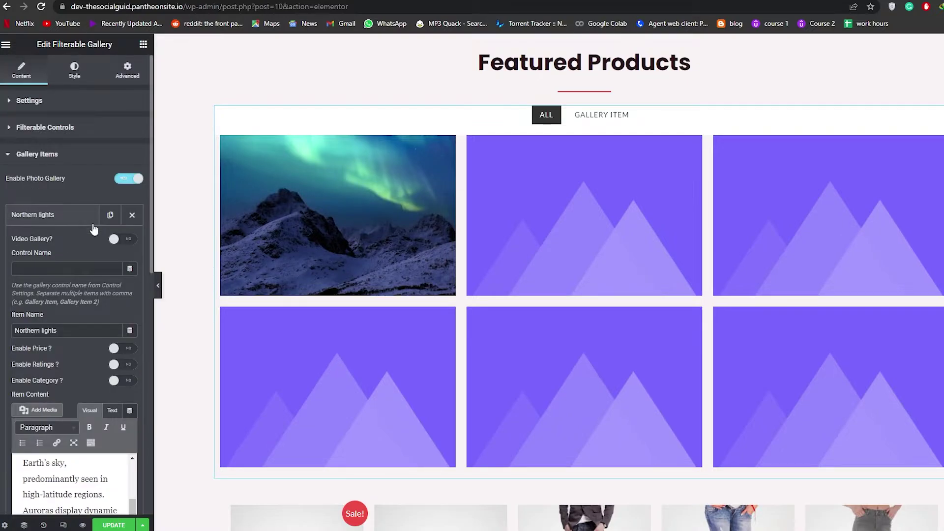
# Collapse the Northern lights item and expand the second gallery item.
pyautogui.click(79, 219)
pyautogui.click(70, 243)
pyautogui.scroll(-3, 57, 352)
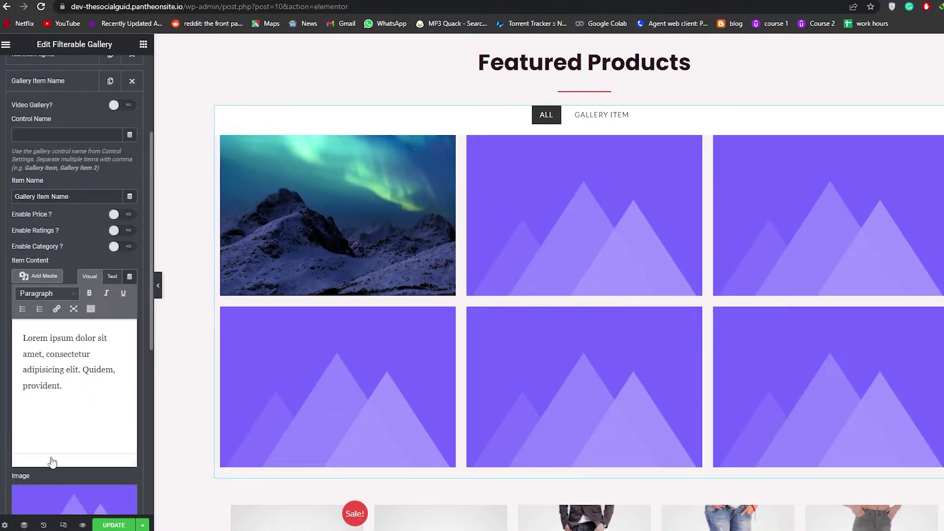
pyautogui.scroll(-4, 52, 462)
# Search Free Images for 'mountains' and pick the rocky desert mountain photo for item two.
pyautogui.click(64, 303)
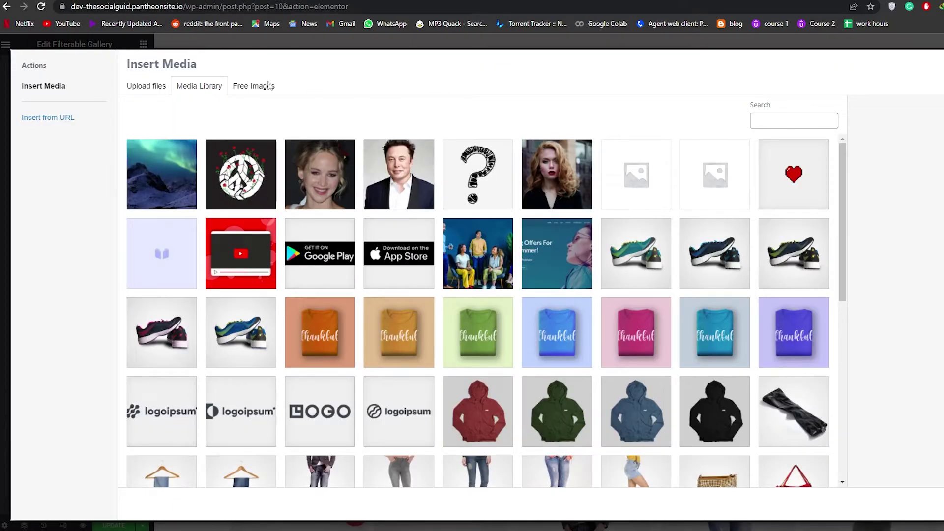
pyautogui.click(249, 89)
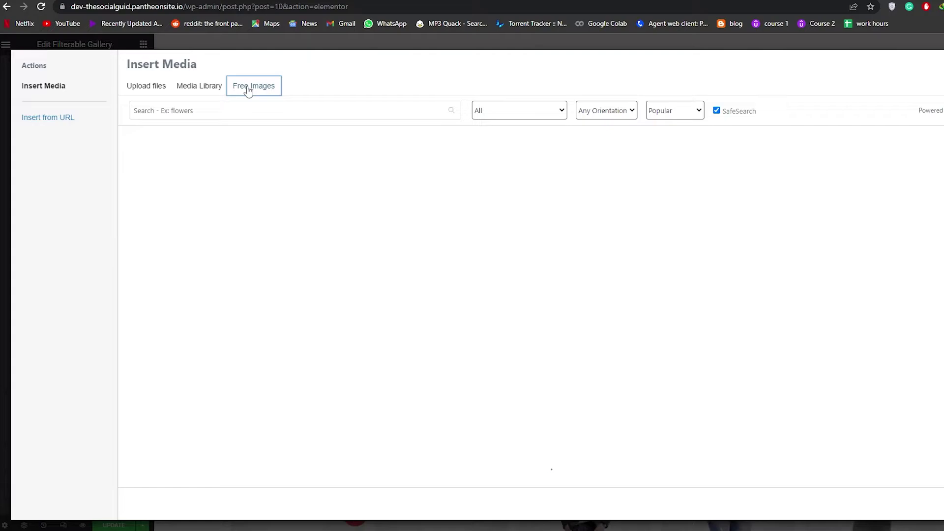
pyautogui.click(363, 116)
pyautogui.click(245, 115)
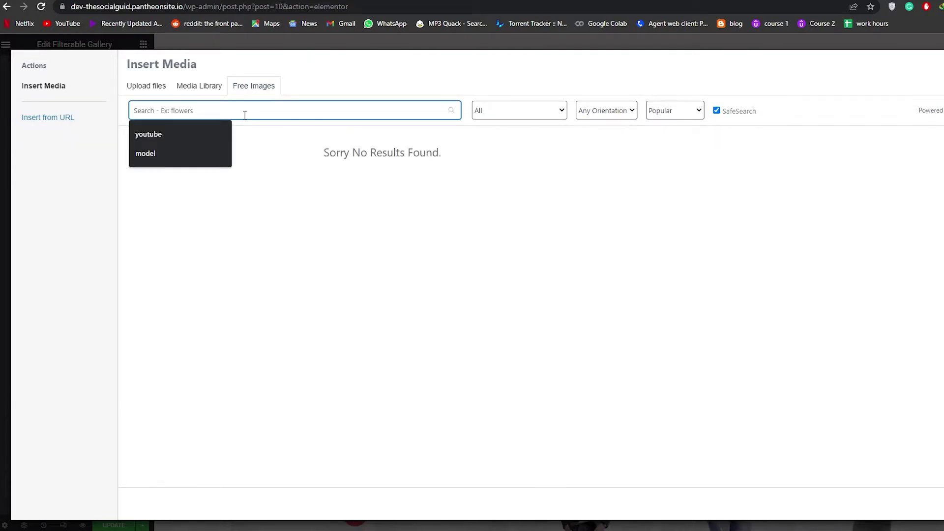
pyautogui.write('mountains')
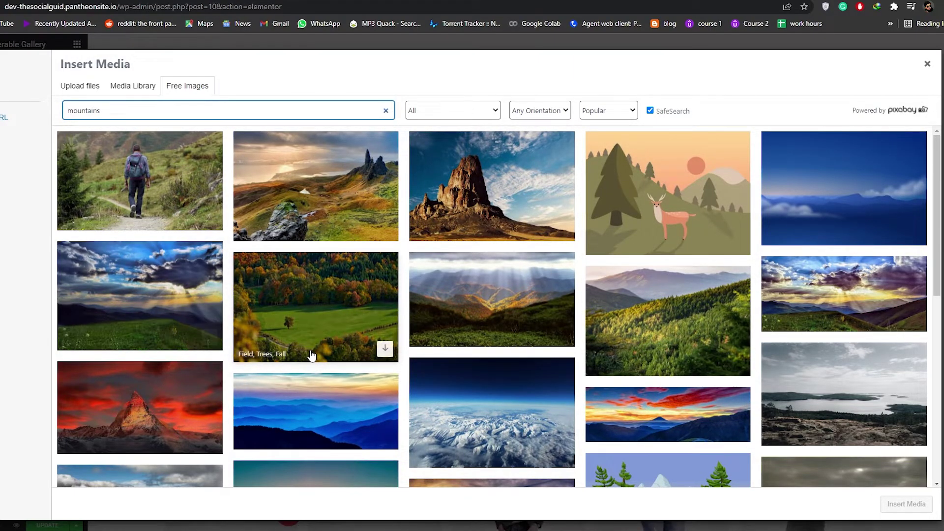
pyautogui.scroll(-2, 276, 339)
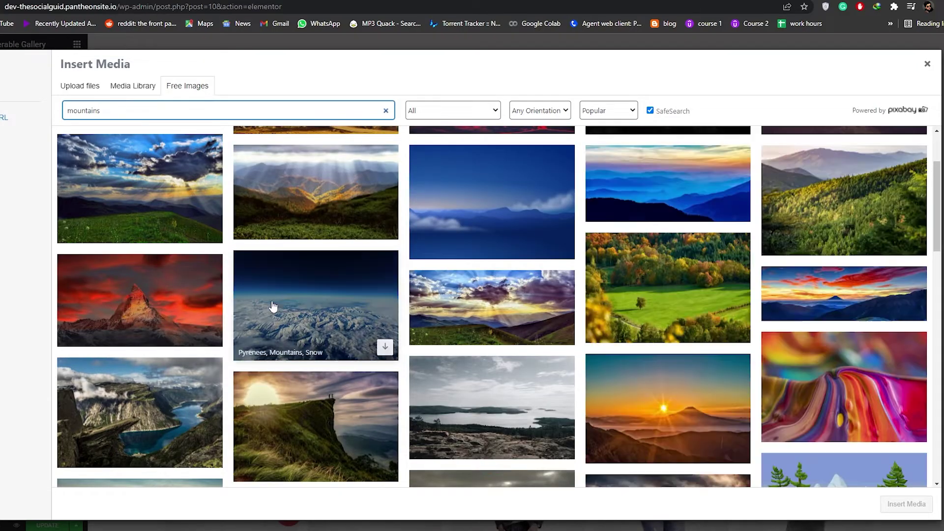
pyautogui.scroll(2, 492, 388)
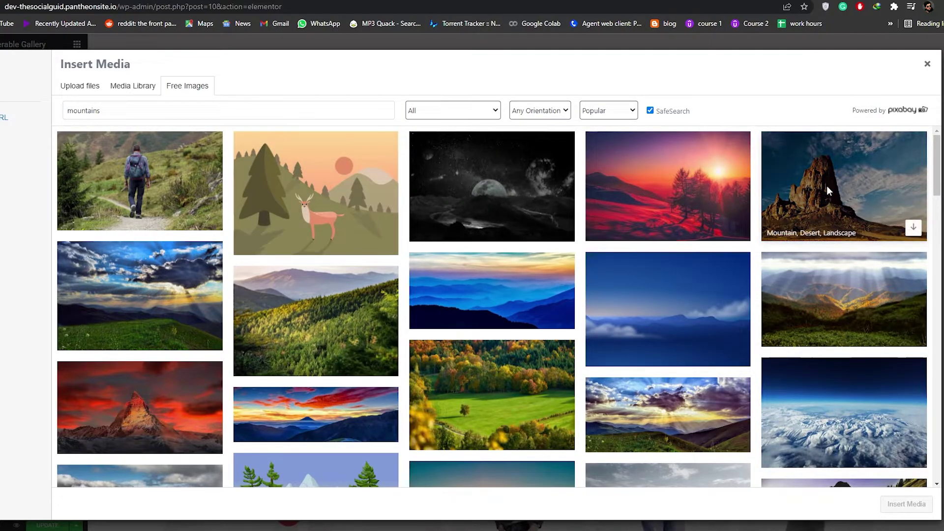
pyautogui.click(881, 158)
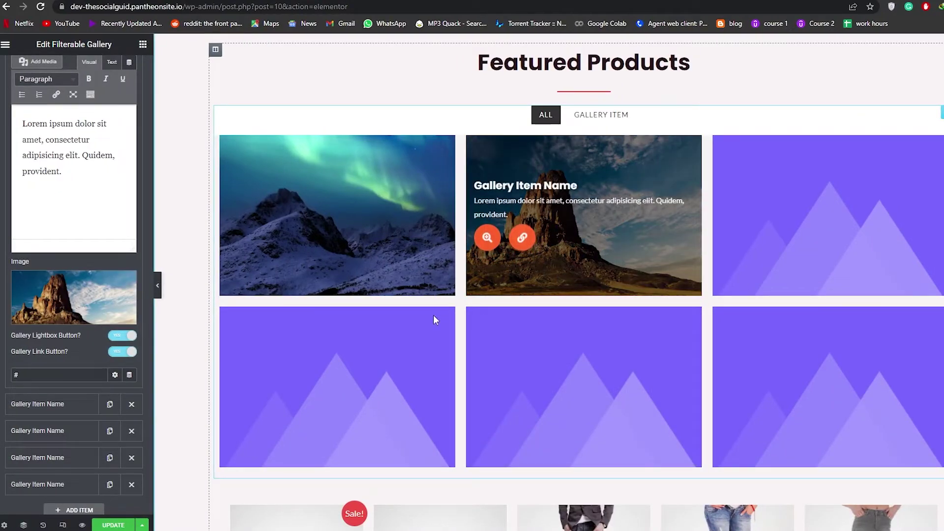
# Type 'Desert mountain' as the second gallery item's name.
pyautogui.scroll(2, 69, 368)
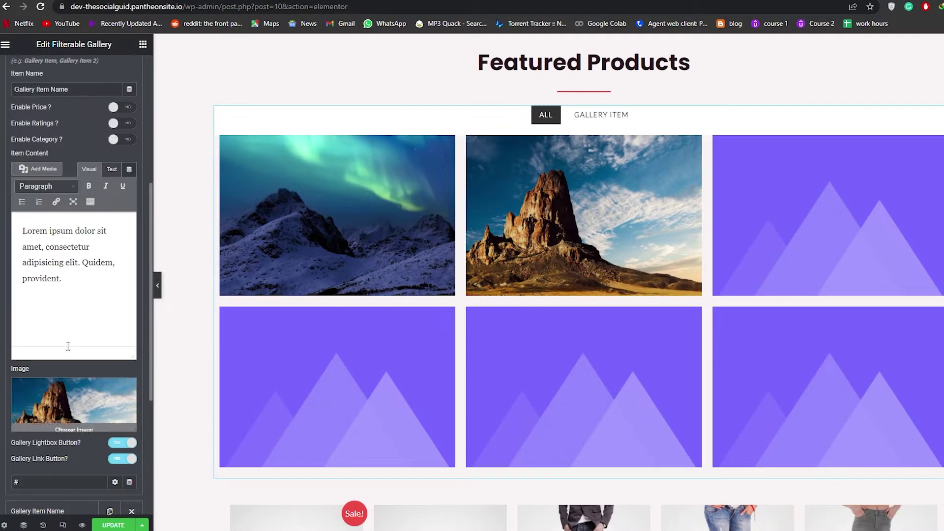
pyautogui.scroll(3, 48, 172)
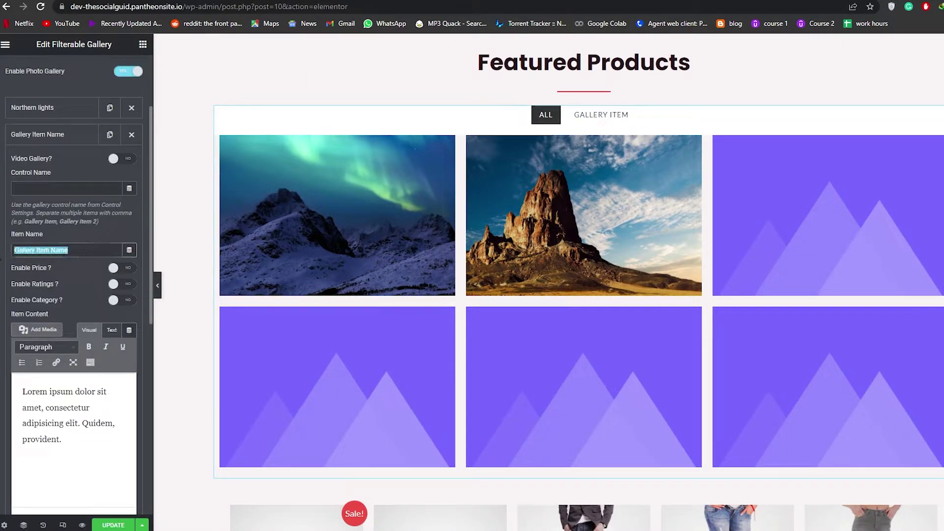
pyautogui.write('Deser')
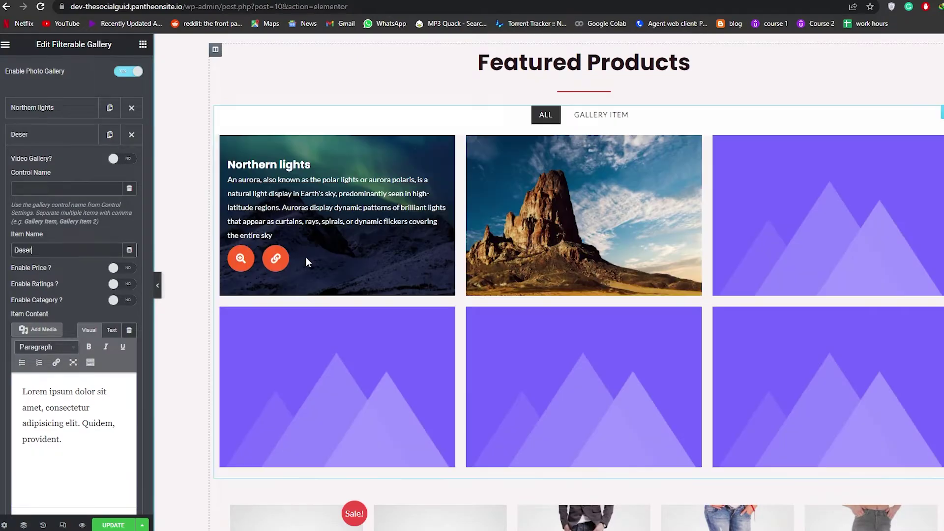
pyautogui.write('t mountain')
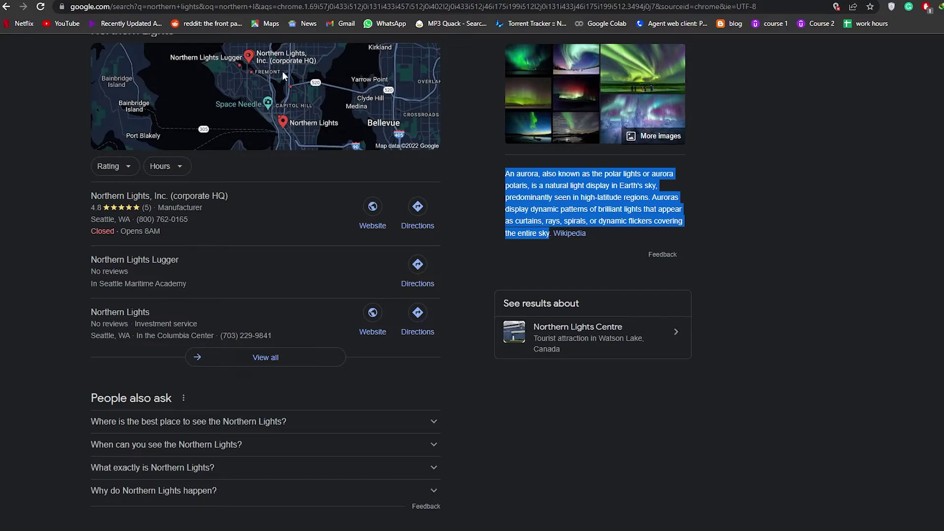
# Replace the Google query with a search for 'desert mountains'.
pyautogui.scroll(5, 55, 173)
pyautogui.tripleClick(118, 59)
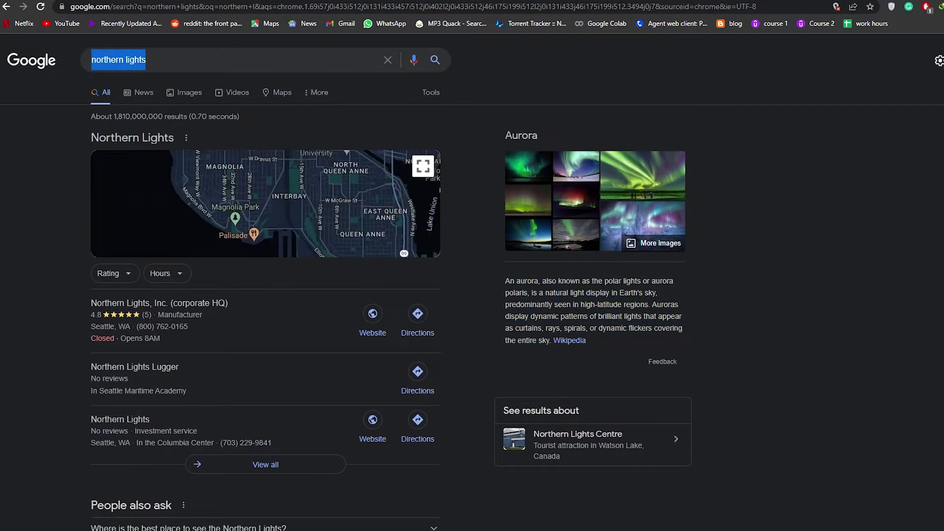
pyautogui.write('de')
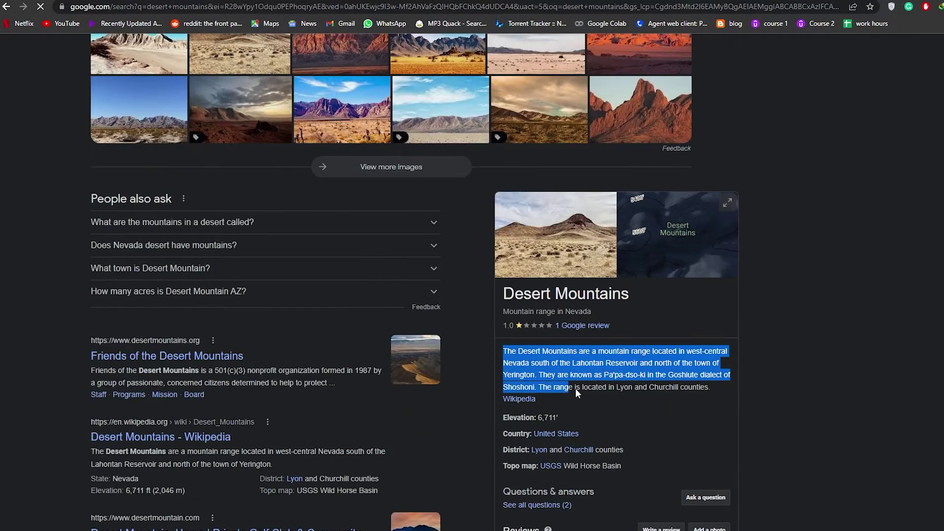
# Paste the copied desert mountains description over the second item's placeholder text.
pyautogui.moveTo(575, 390); pyautogui.dragTo(473, 350)
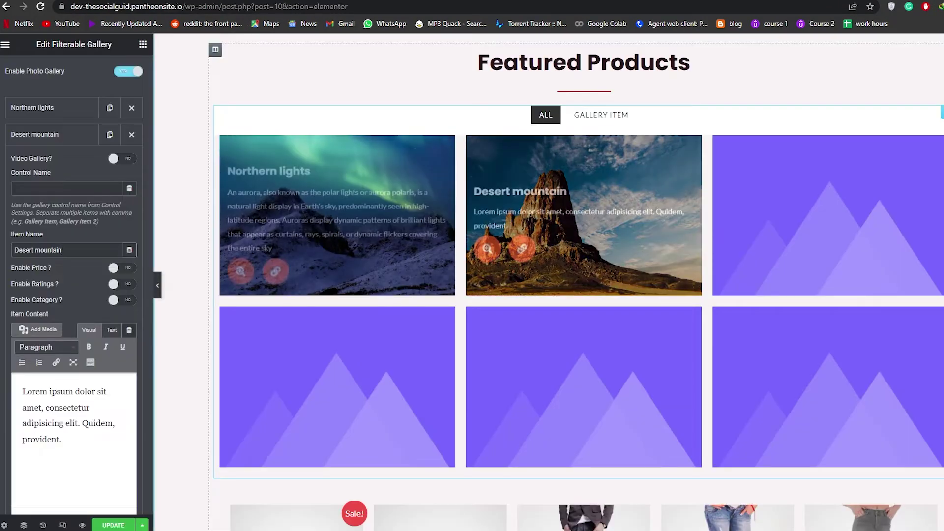
pyautogui.moveTo(61, 439); pyautogui.dragTo(23, 391)
pyautogui.hotkey('ctrl', 'v')
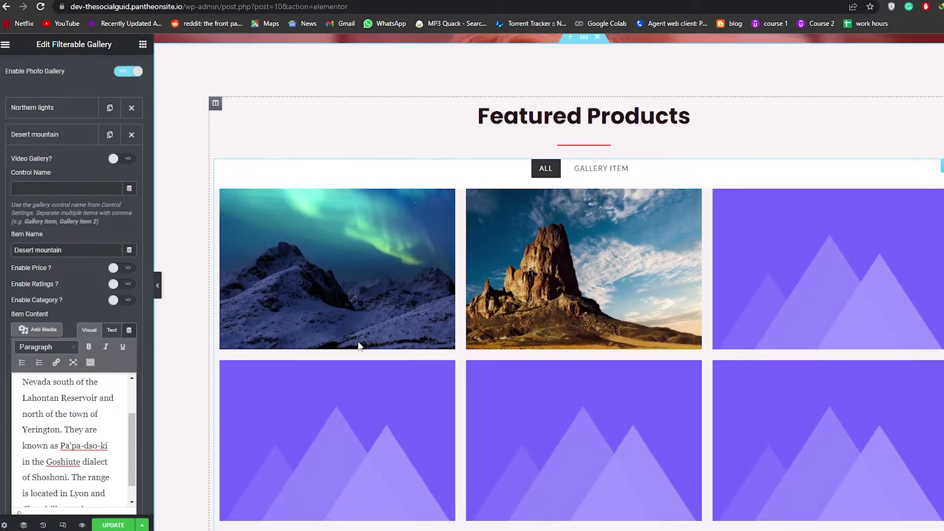
# Collapse the Desert mountain item and expand the third gallery item's settings.
pyautogui.scroll(-3, 394, 320)
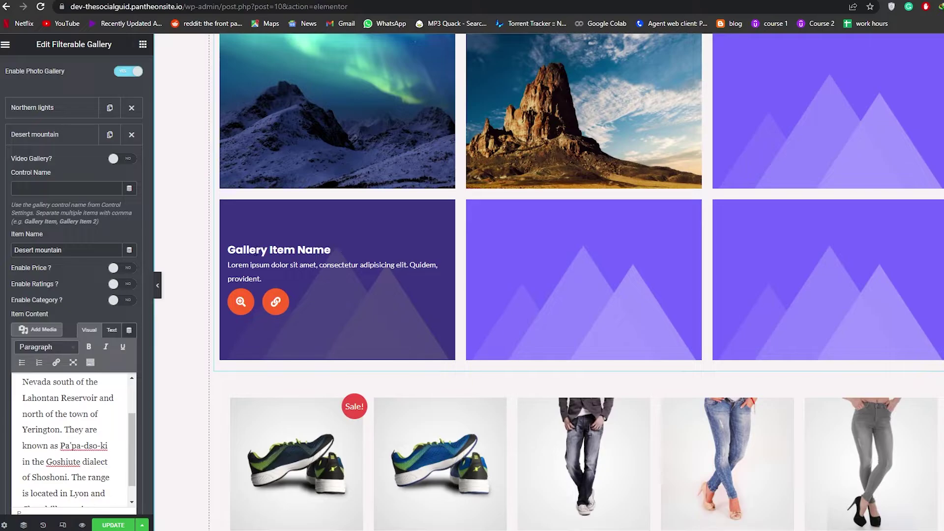
pyautogui.scroll(3, 443, 275)
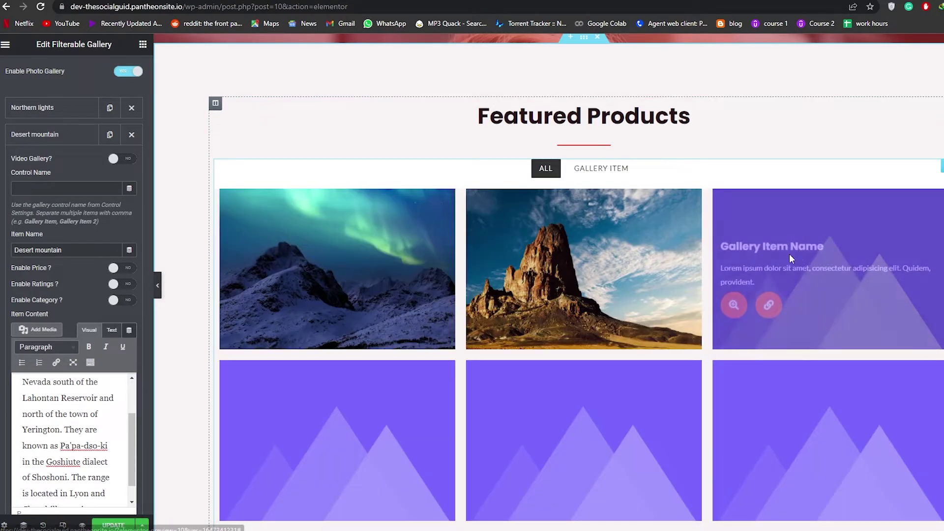
pyautogui.scroll(2, 96, 280)
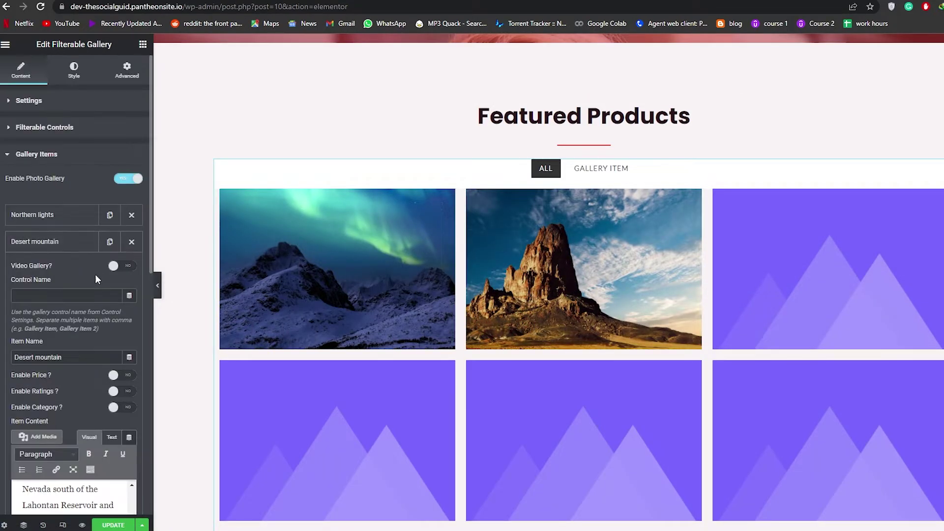
pyautogui.click(73, 245)
pyautogui.click(69, 268)
pyautogui.scroll(-7, 47, 448)
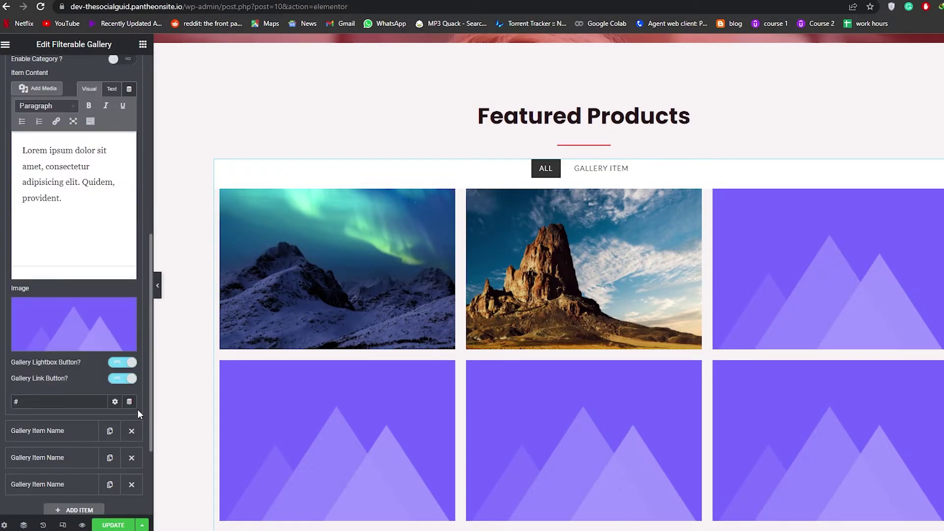
# Insert the red-lit Matterhorn photo from Free Images 'mountains' results as item three's image.
pyautogui.click(57, 320)
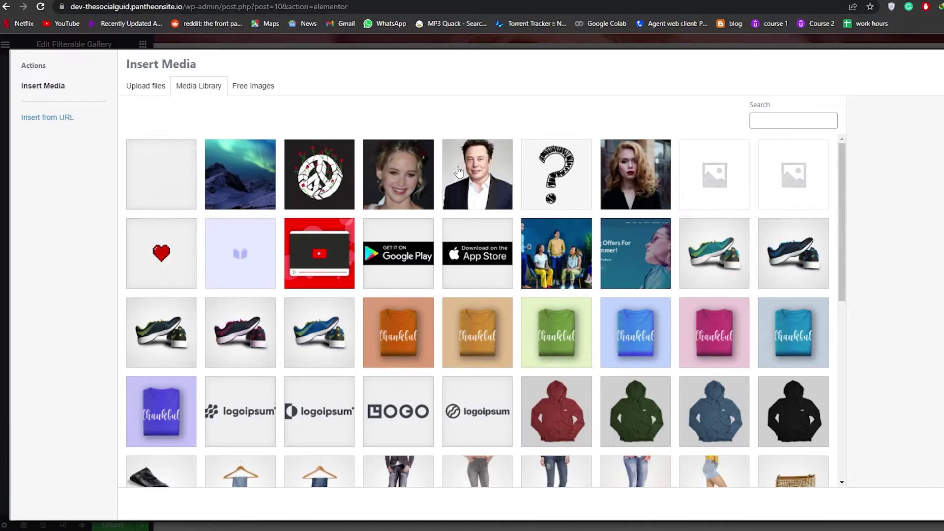
pyautogui.click(250, 87)
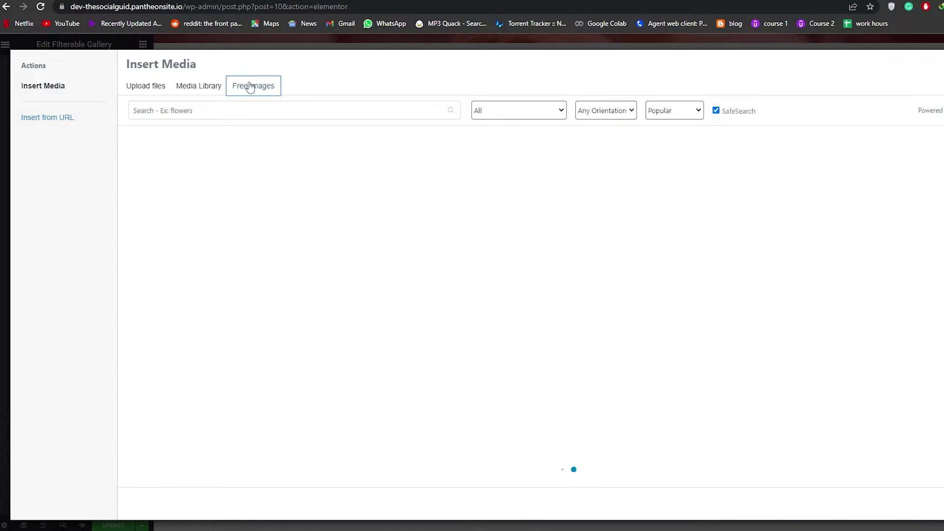
pyautogui.click(193, 104)
pyautogui.click(200, 172)
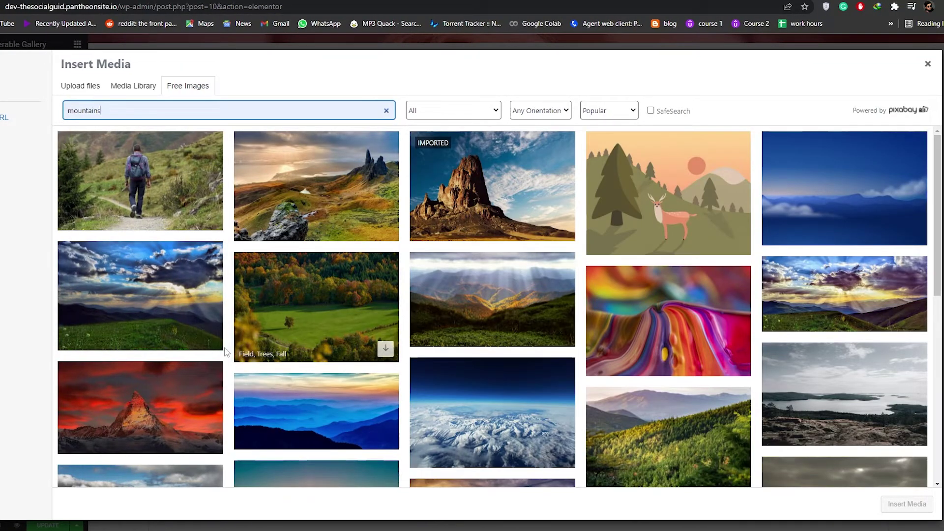
pyautogui.scroll(-1, 211, 344)
pyautogui.click(212, 388)
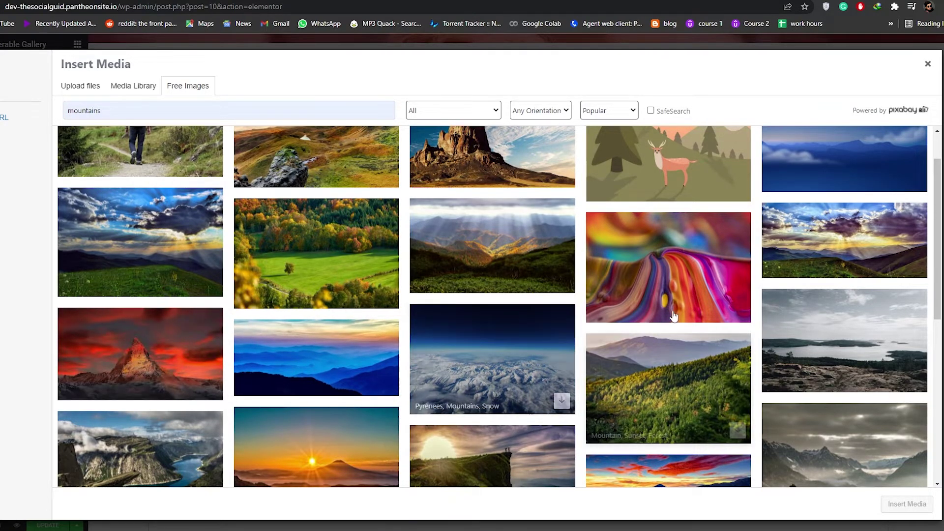
pyautogui.scroll(-2, 853, 436)
pyautogui.scroll(-1, 854, 437)
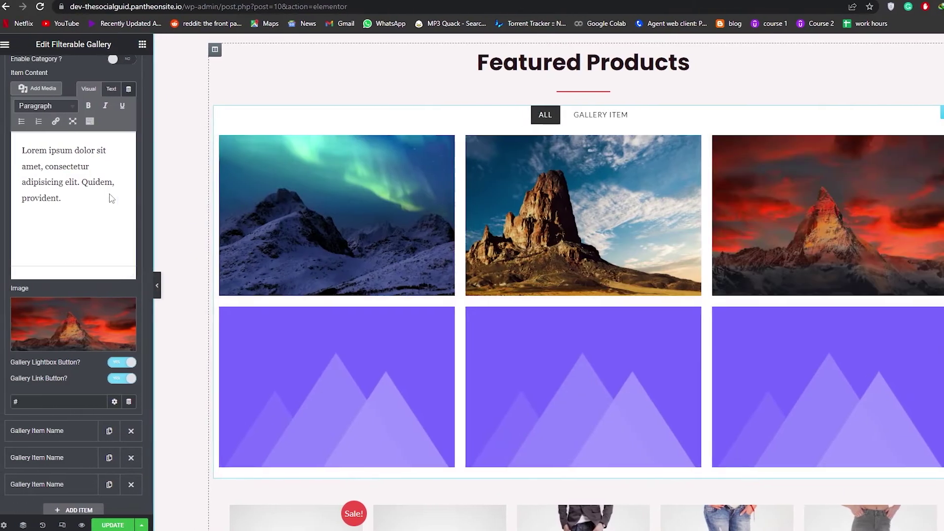
pyautogui.moveTo(369, 417)
pyautogui.scroll(3, 54, 345)
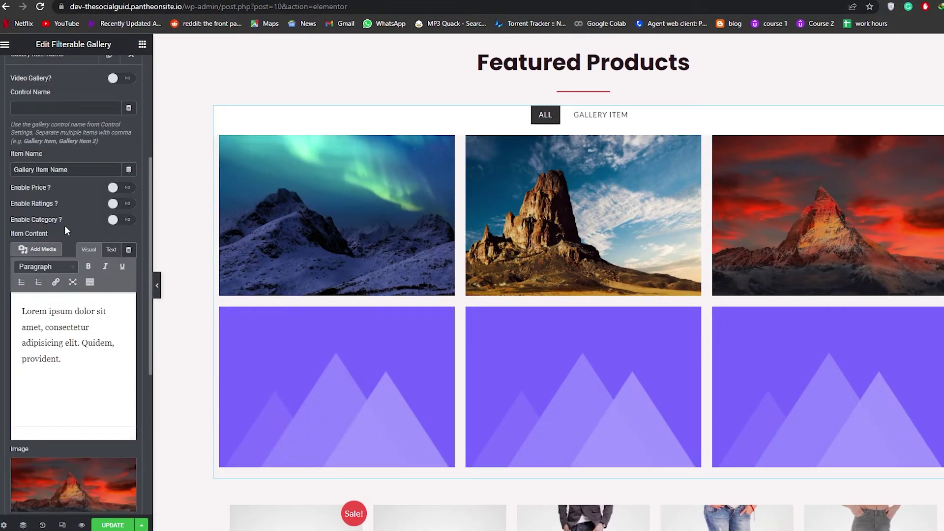
# Open the fourth gallery item and search Free Images for 'mountains' for its image.
pyautogui.scroll(2, 49, 154)
pyautogui.click(53, 160)
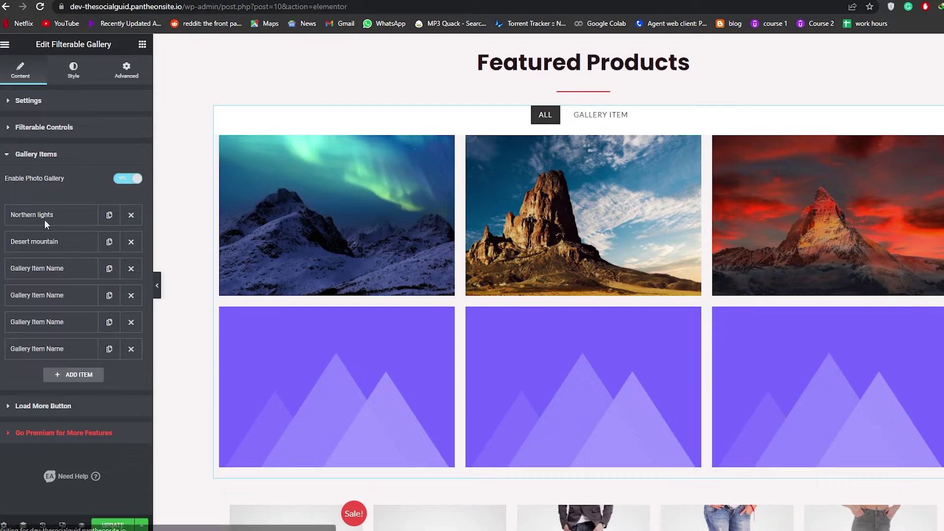
pyautogui.click(41, 296)
pyautogui.scroll(-4, 98, 373)
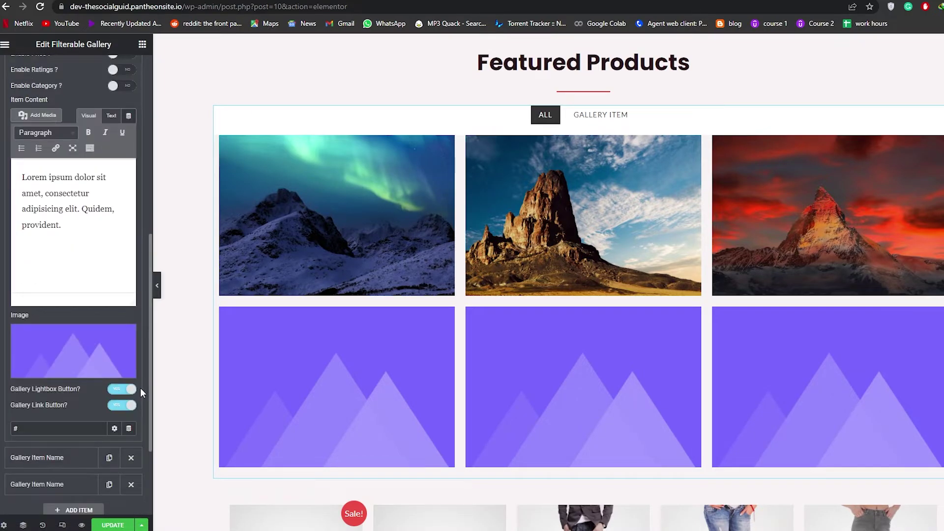
pyautogui.click(61, 358)
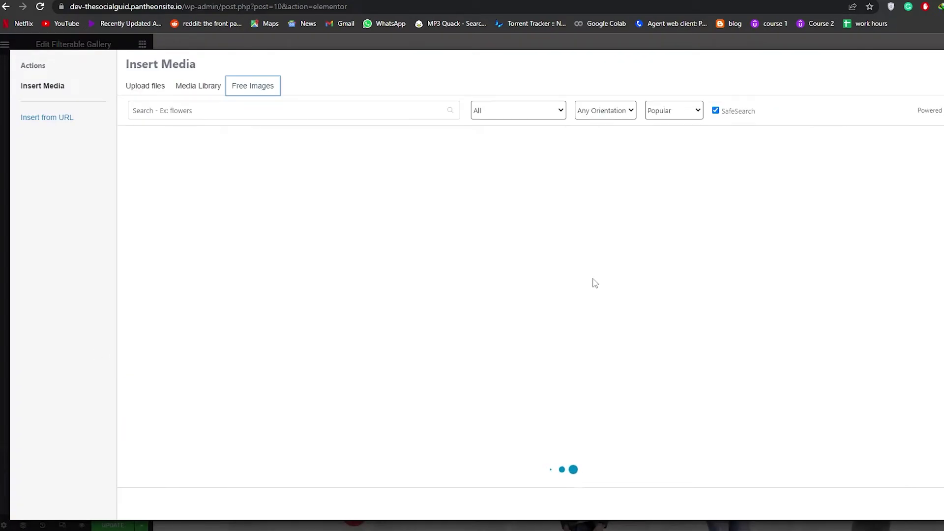
pyautogui.write('mountains')
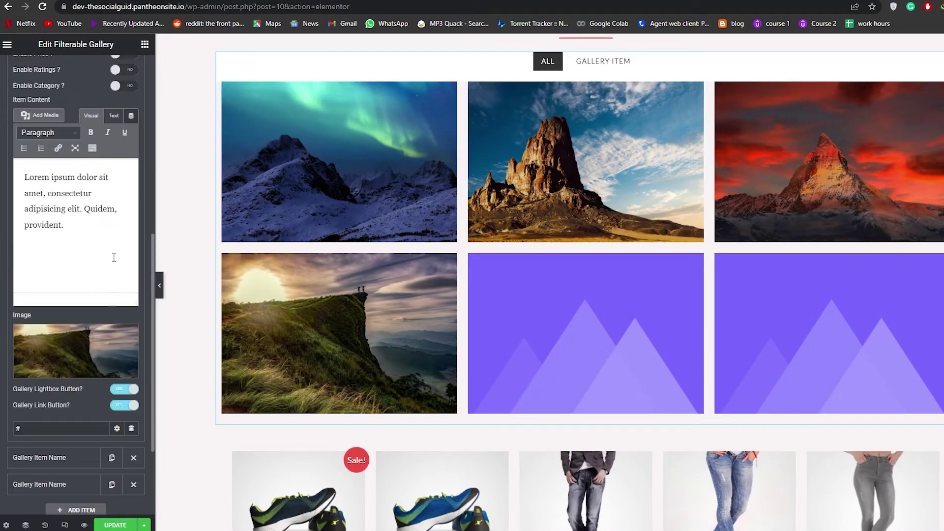
# Set cliff-top sunset, green highland and lake-reflection photos on items four to six, then collapse them.
pyautogui.scroll(2, 150, 326)
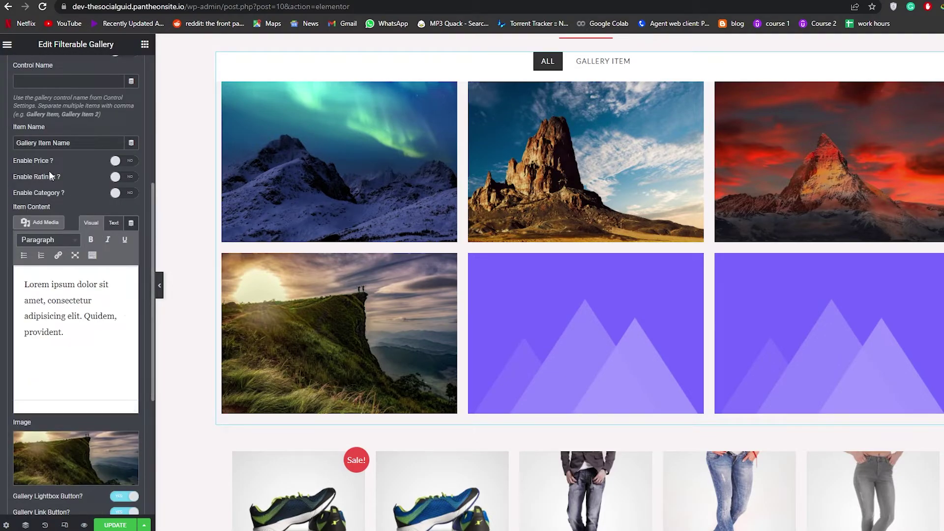
pyautogui.scroll(3, 54, 147)
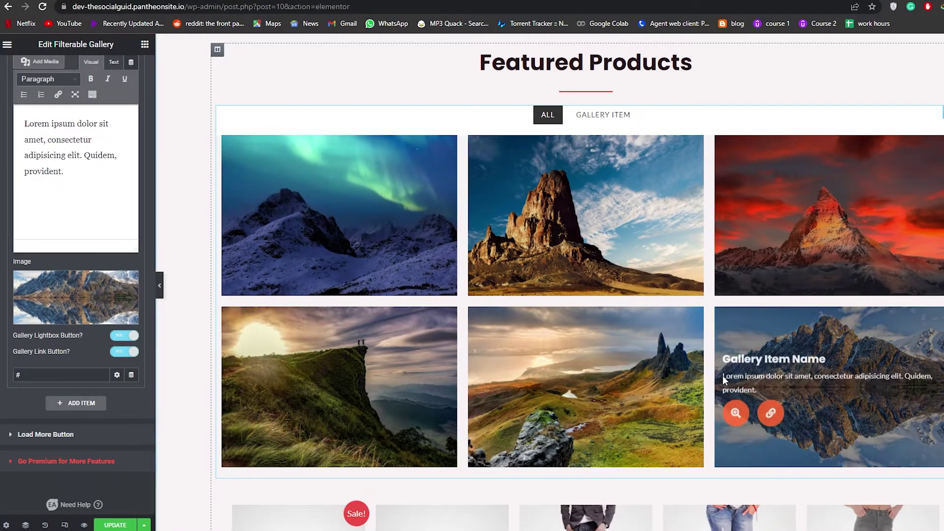
pyautogui.scroll(-1, 206, 368)
pyautogui.scroll(2, 47, 446)
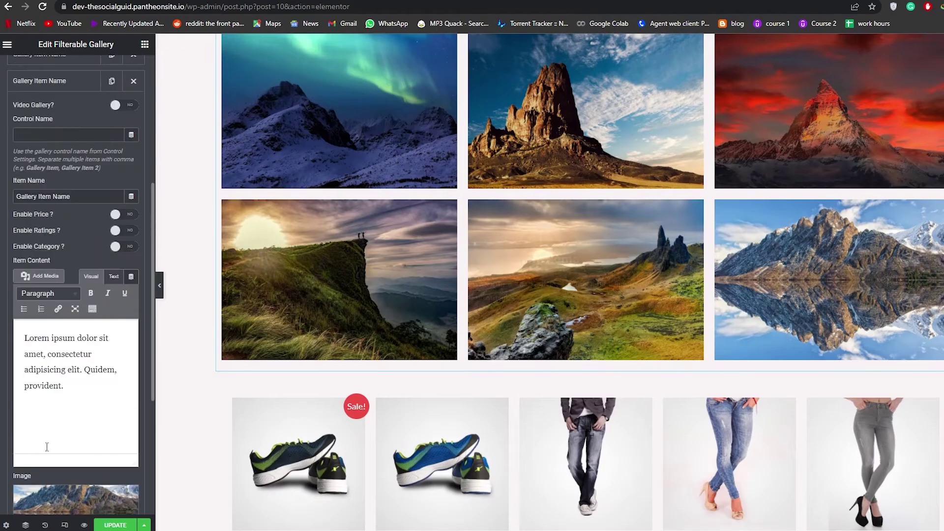
pyautogui.scroll(3, 132, 440)
pyautogui.click(58, 240)
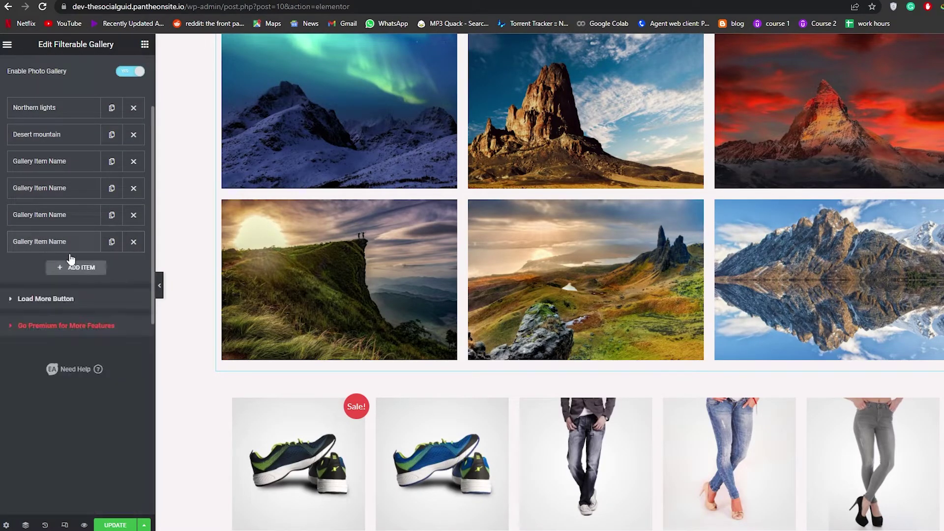
pyautogui.scroll(2, 69, 258)
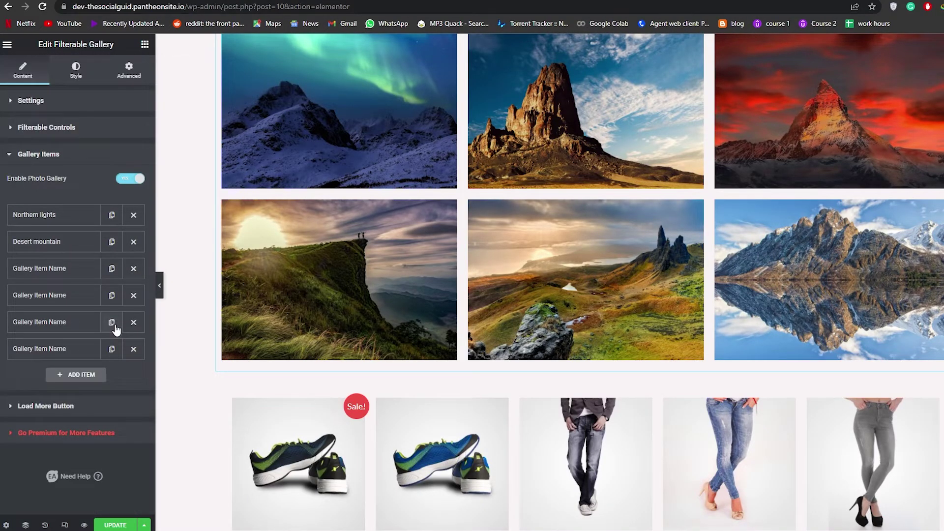
# Collapse Gallery Items and review the Settings group's columns, layout and Load More options.
pyautogui.click(9, 156)
pyautogui.click(7, 107)
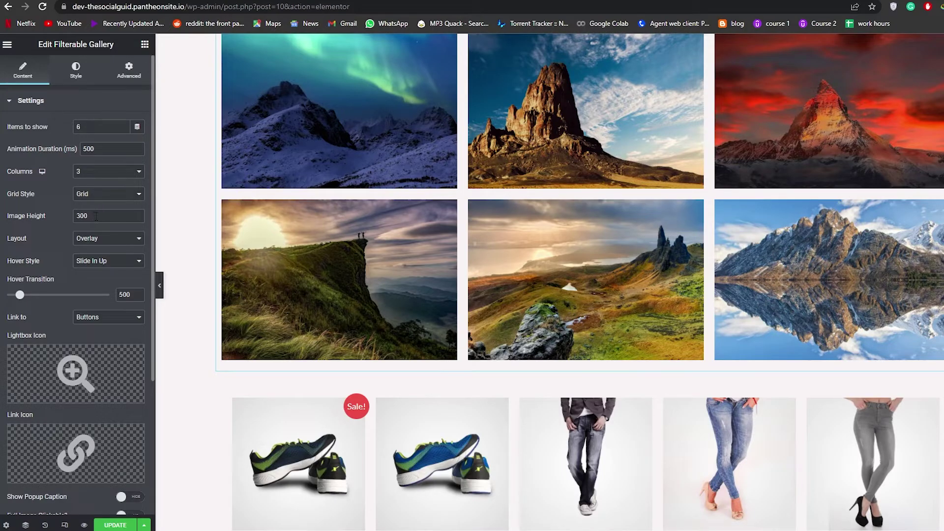
pyautogui.scroll(-4, 96, 242)
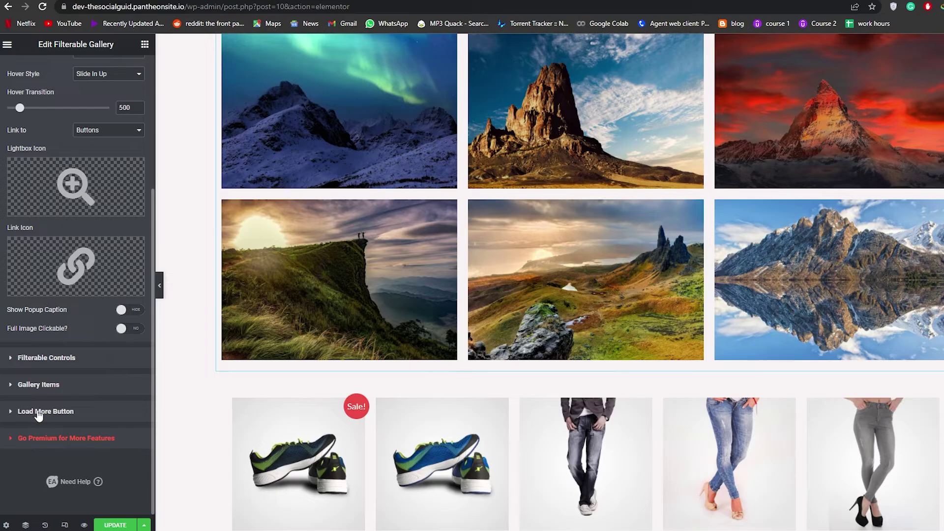
pyautogui.click(38, 412)
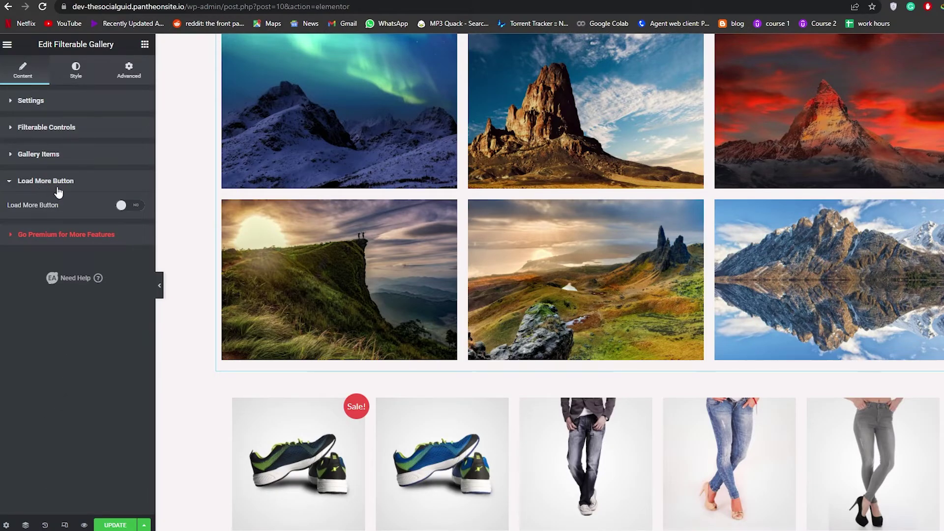
pyautogui.click(35, 183)
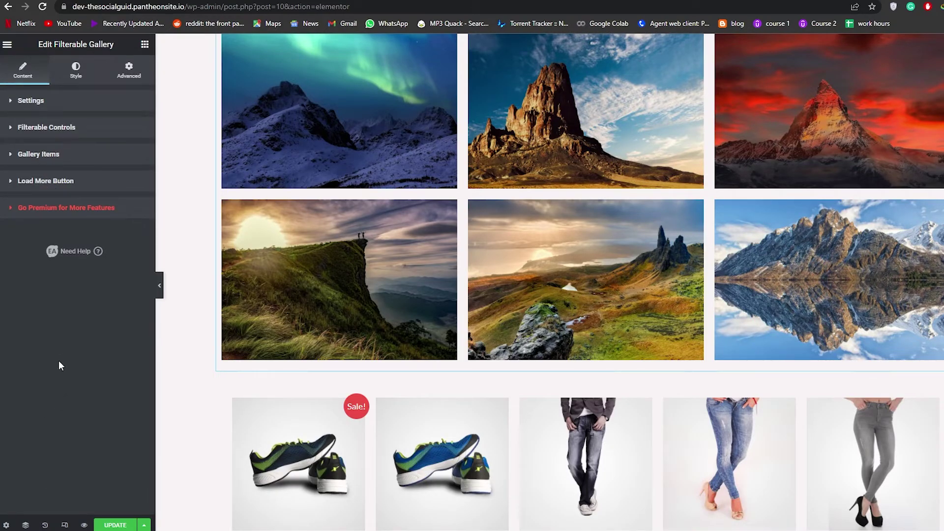
pyautogui.scroll(4, 251, 462)
pyautogui.scroll(-2, 169, 465)
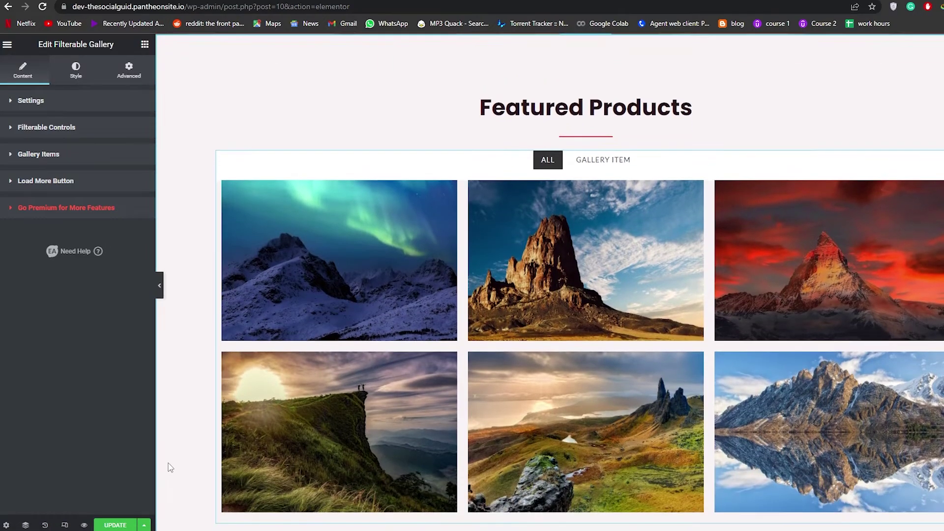
# Update the homepage with the six-image Featured Products gallery, then exit Elementor to the WordPress dashboard.
pyautogui.click(116, 525)
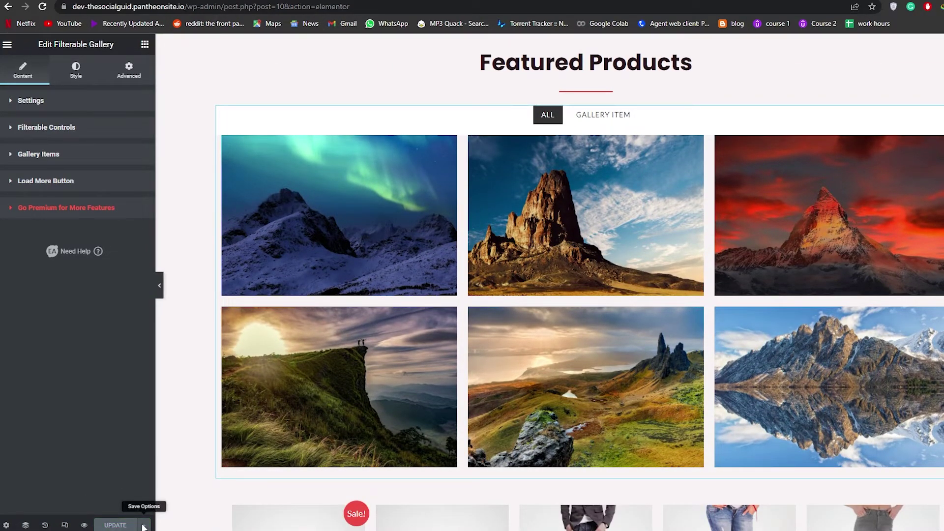
pyautogui.click(7, 45)
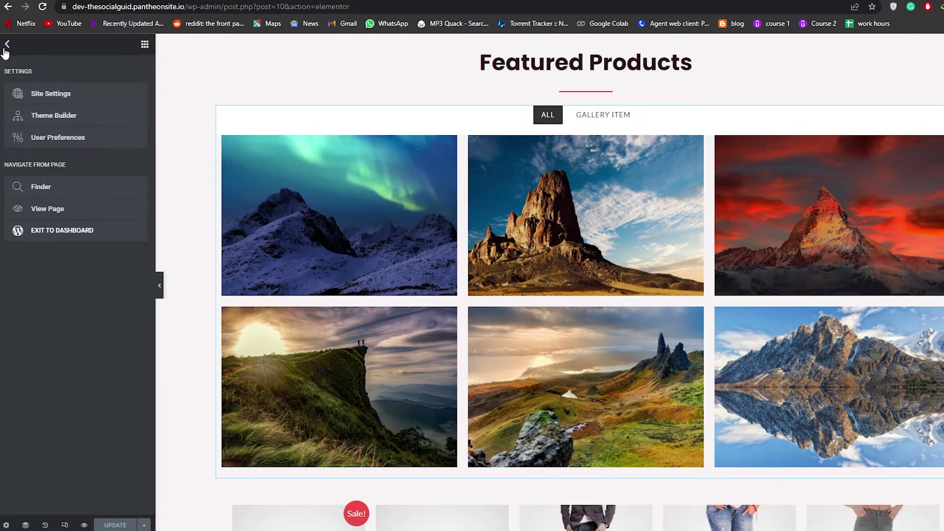
pyautogui.click(91, 234)
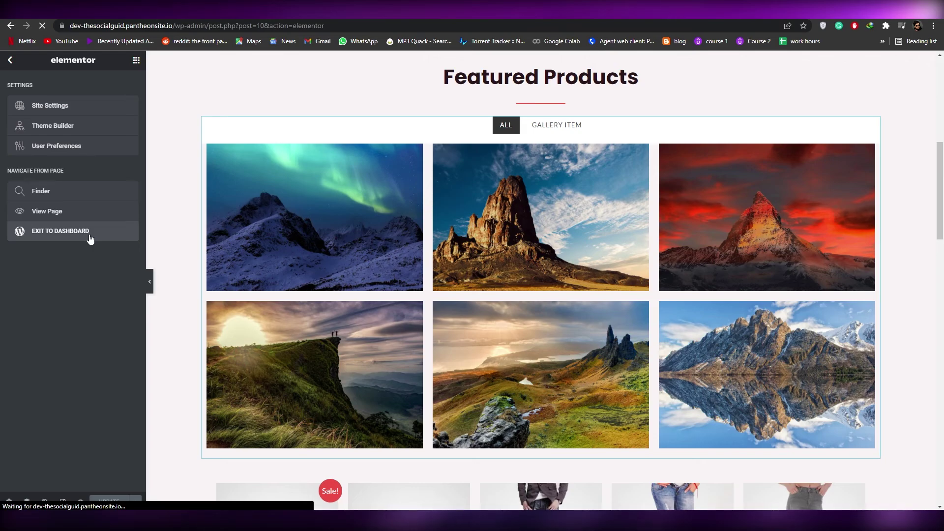